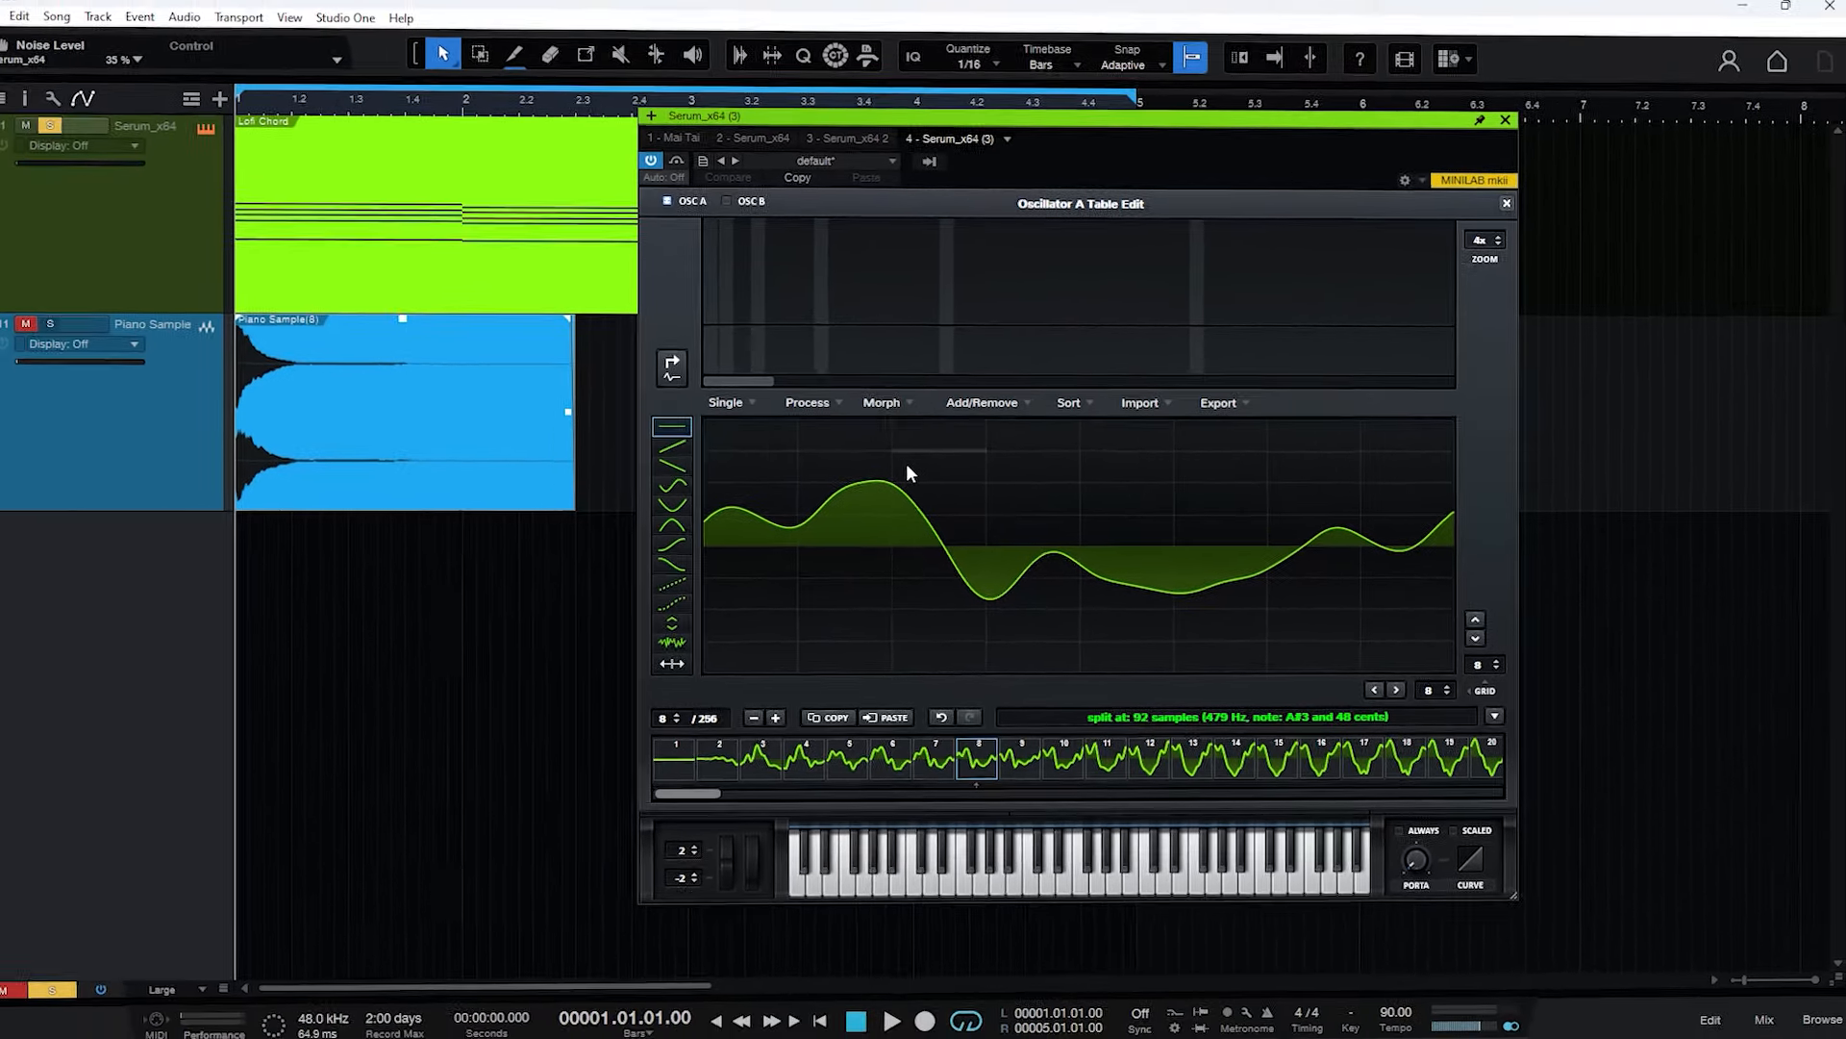
Close Oscillator A's wavetable editor and reshape LFO 1 into a straight rising ramp
{"action": "left_click", "coordinate": [1506, 203]}
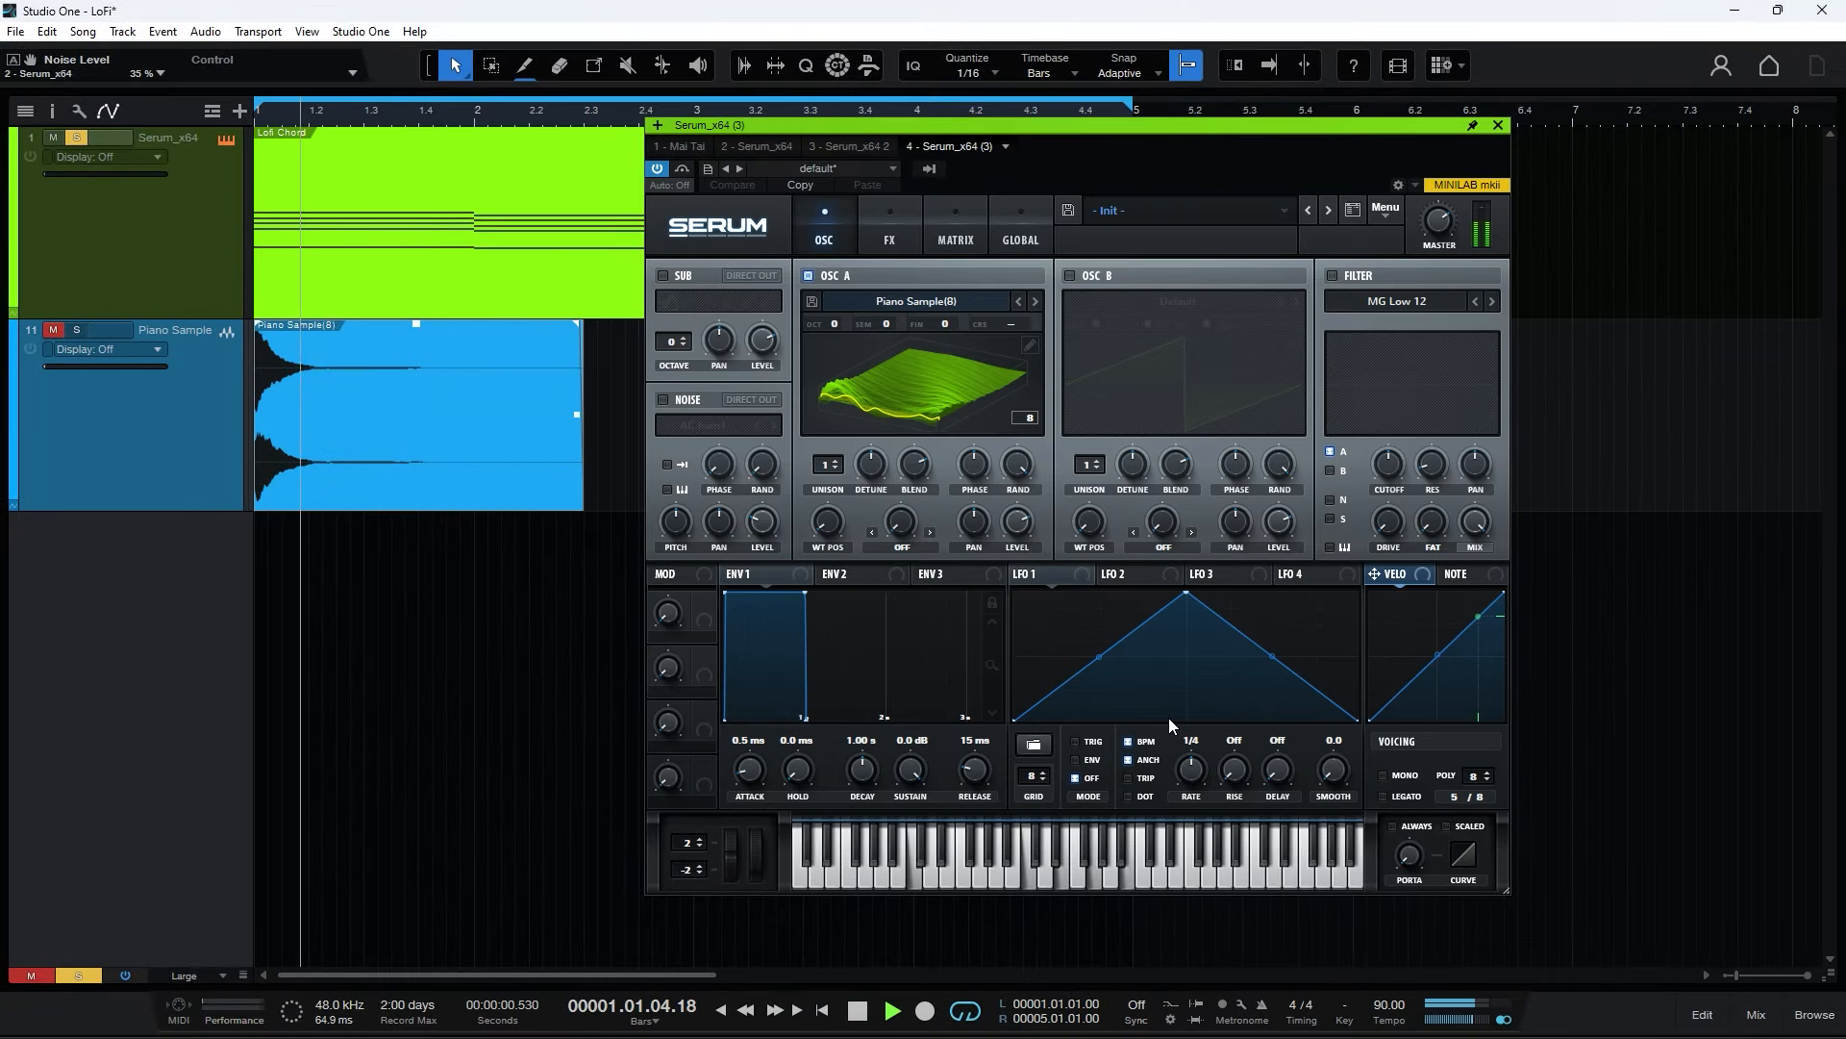
{"action": "key", "text": "space"}
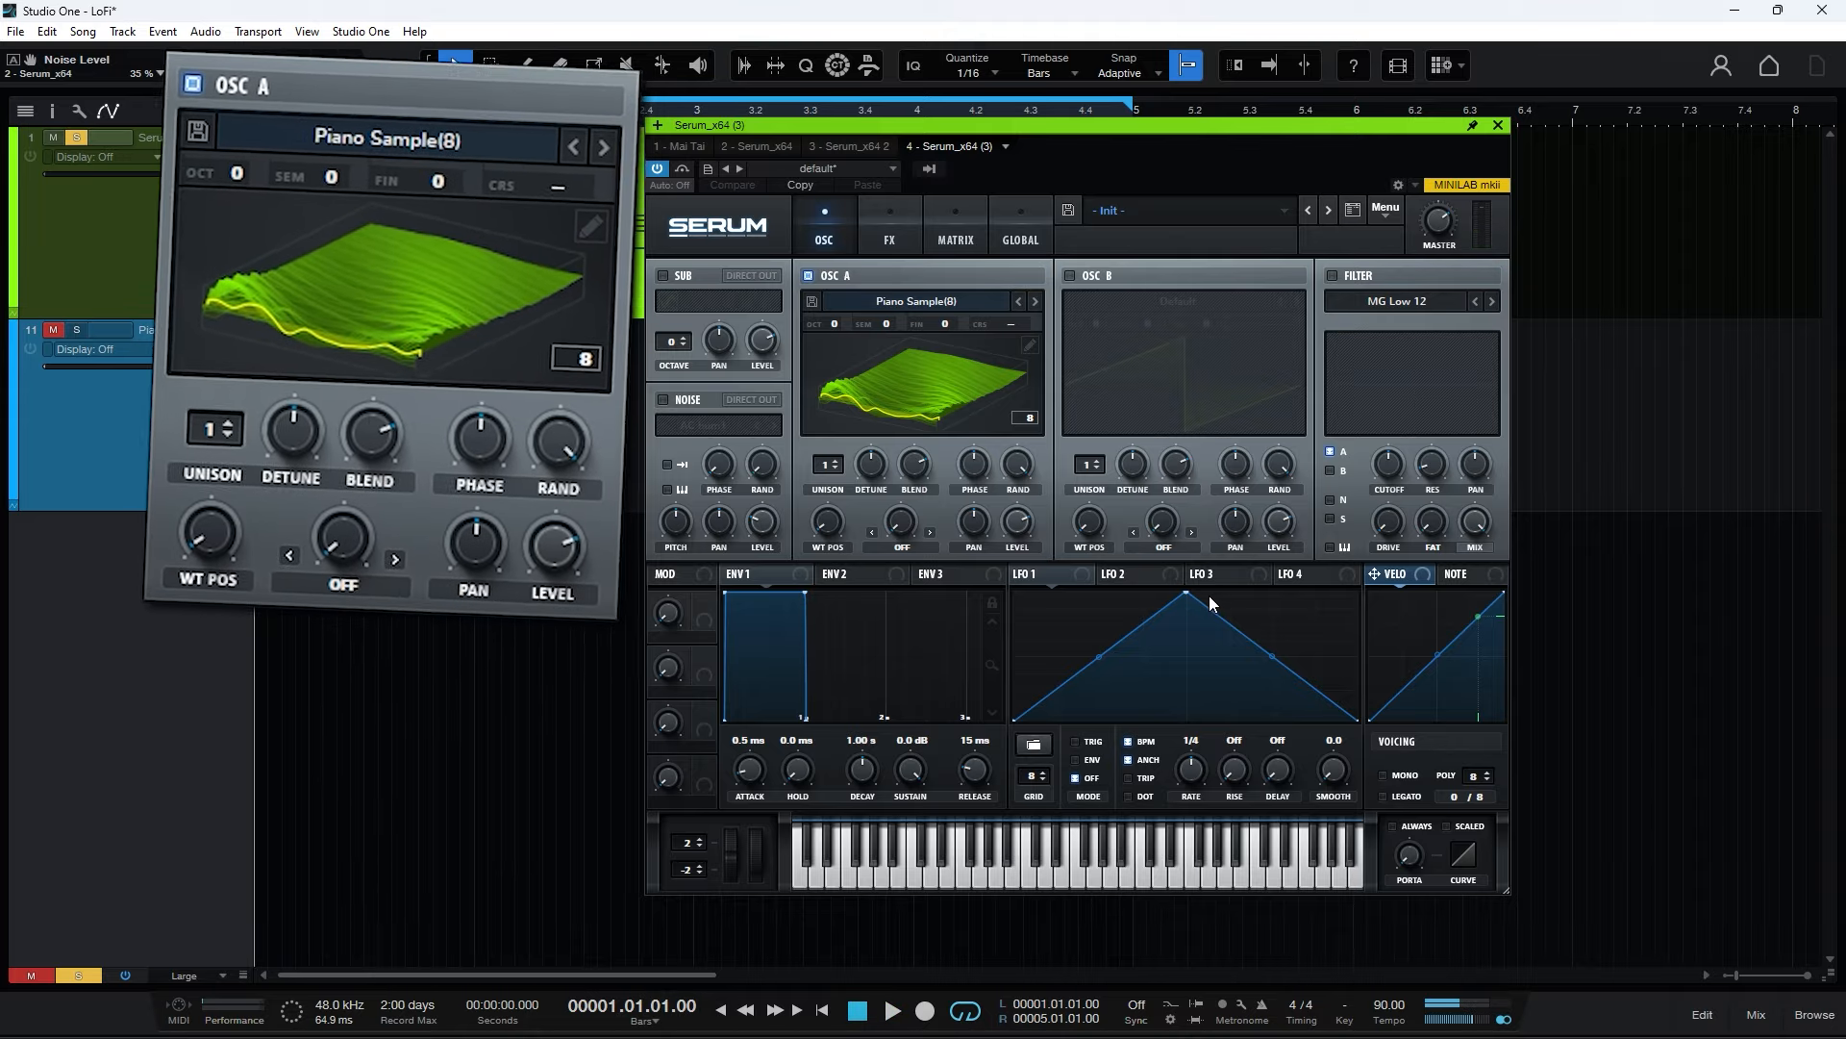
{"action": "left_click_drag", "start_coordinate": [1189, 596], "coordinate": [1416, 447]}
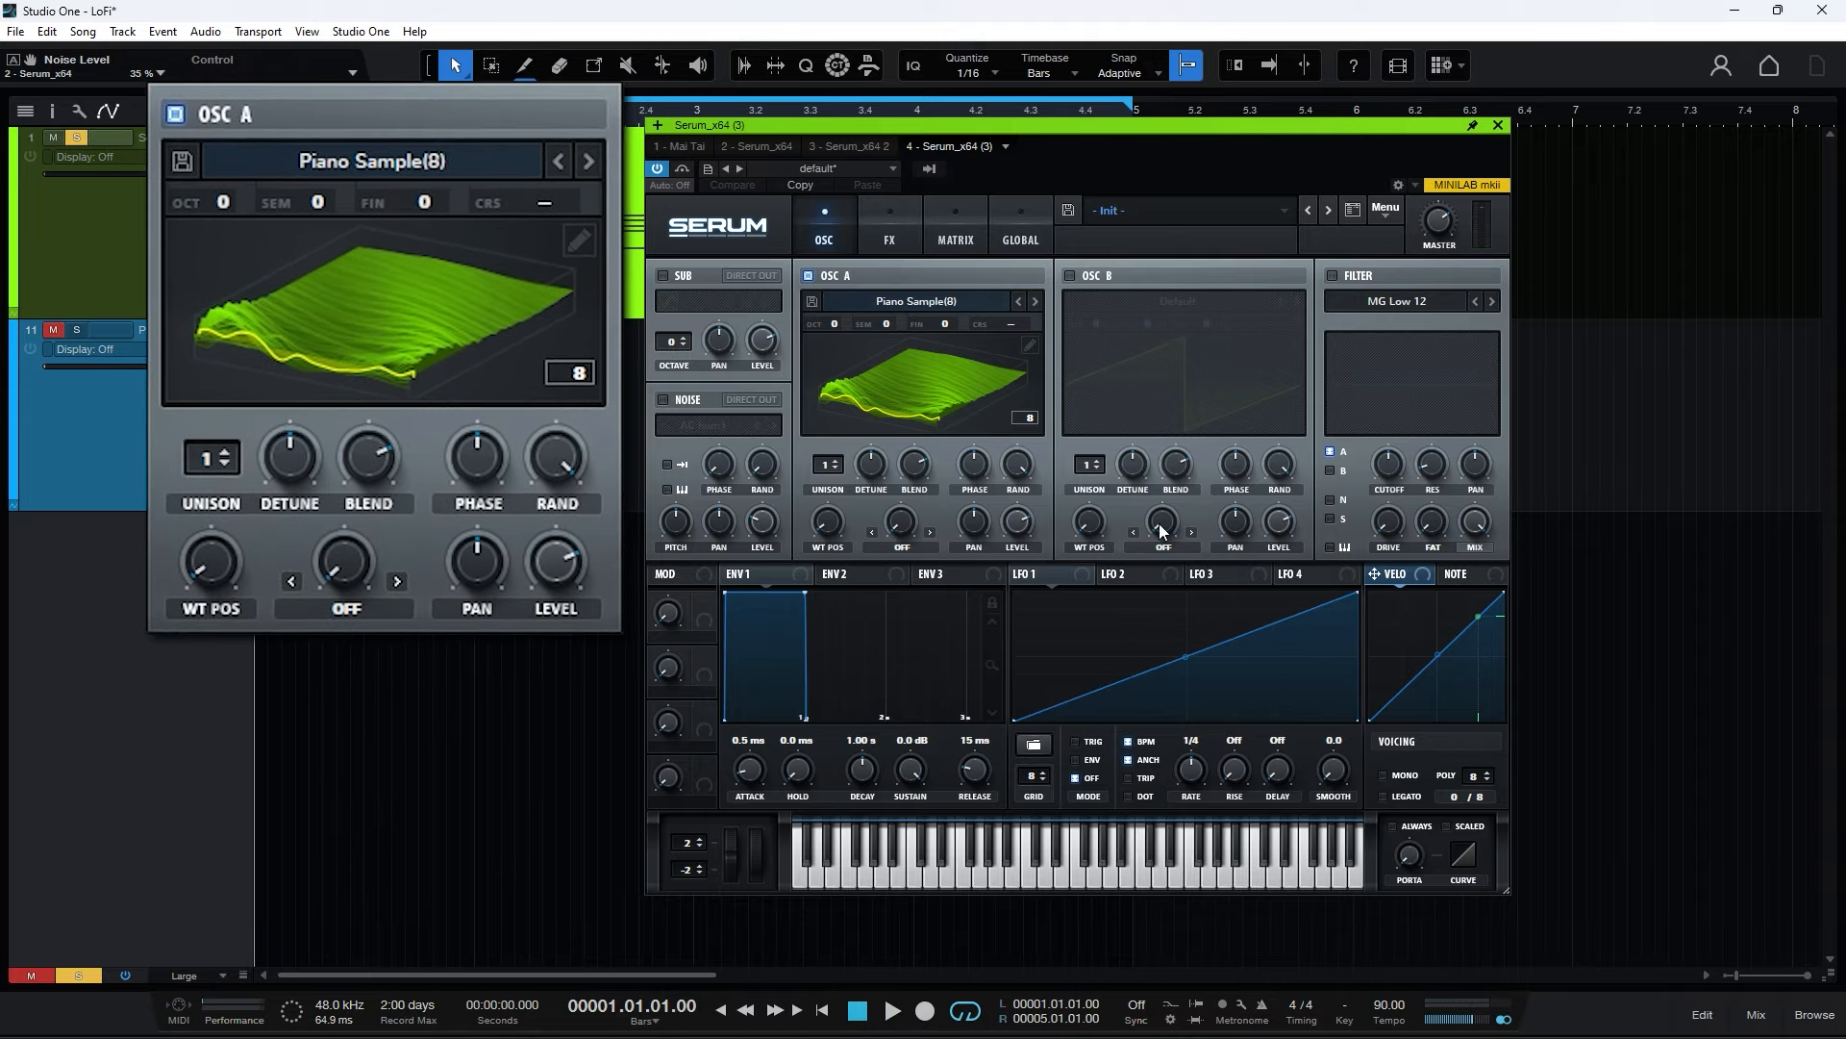
Audition a sweep of Oscillator A's wavetable position and return it to frame 1
{"action": "left_click_drag", "start_coordinate": [829, 520], "coordinate": [836, 426]}
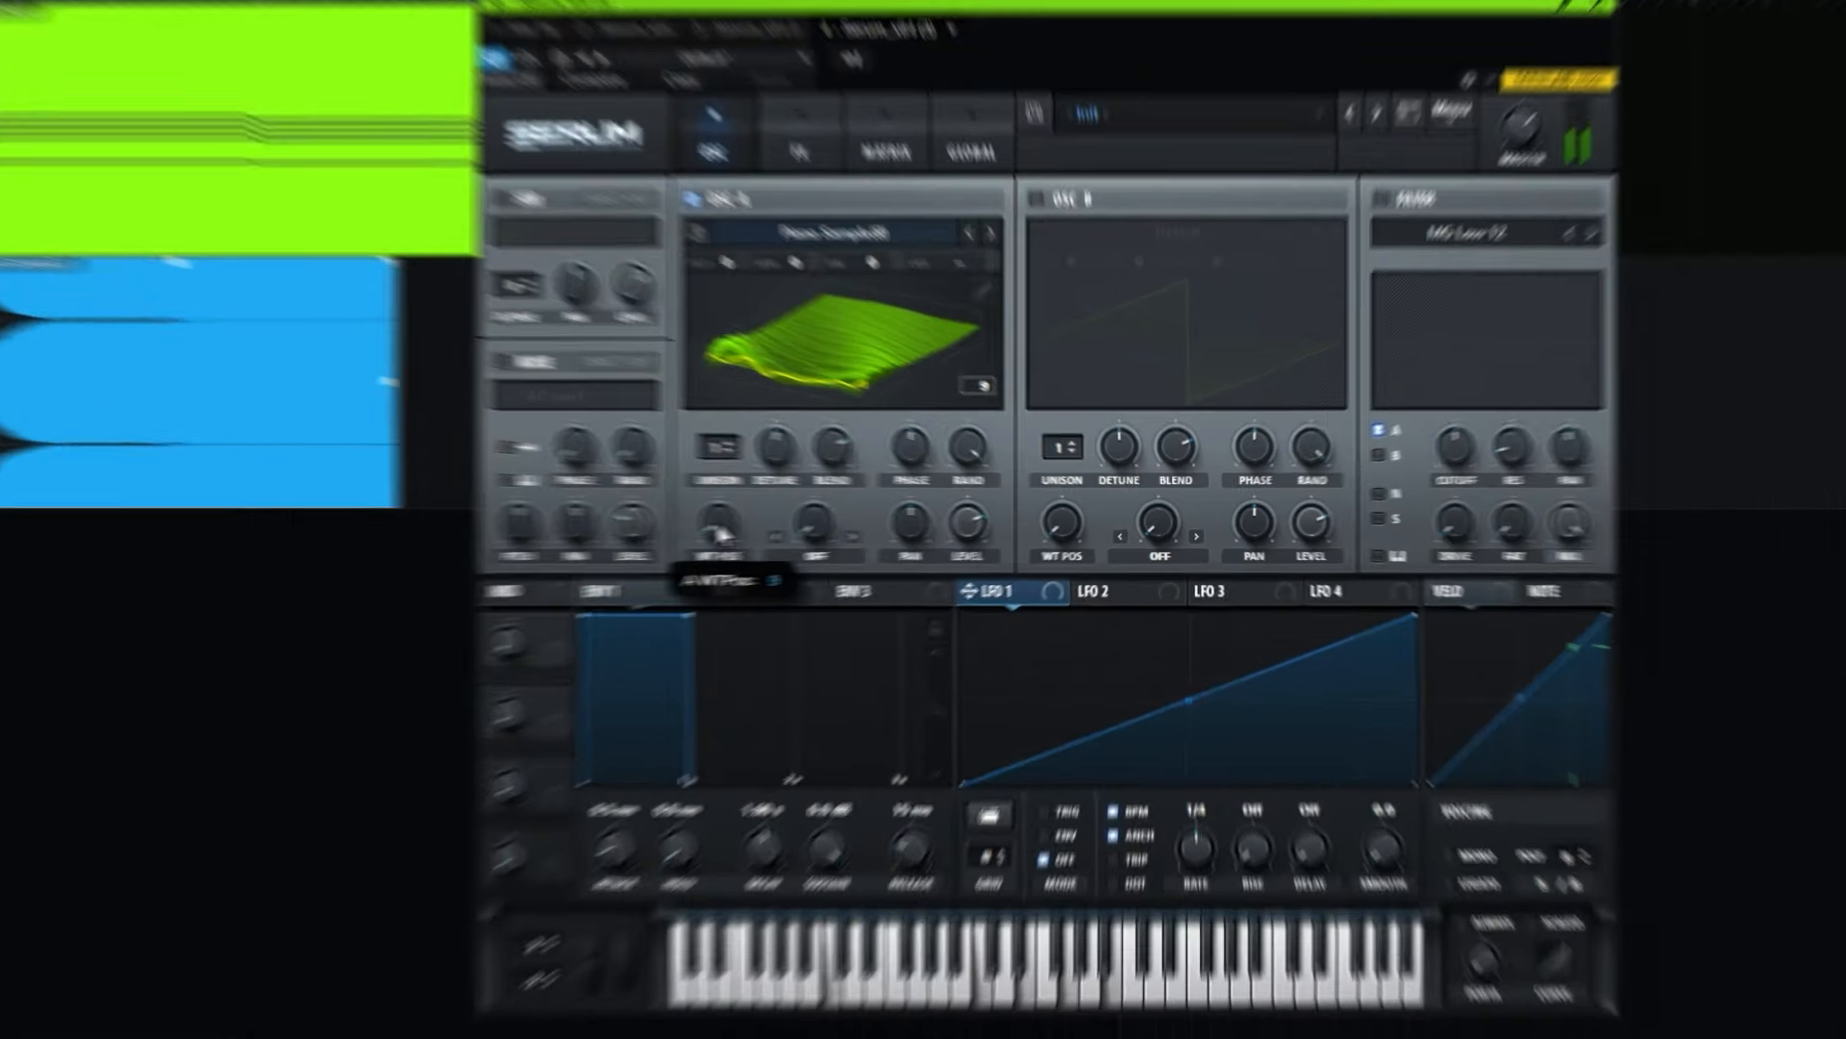
{"action": "left_click_drag", "start_coordinate": [700, 379], "coordinate": [701, 477]}
{"action": "key", "text": "space"}
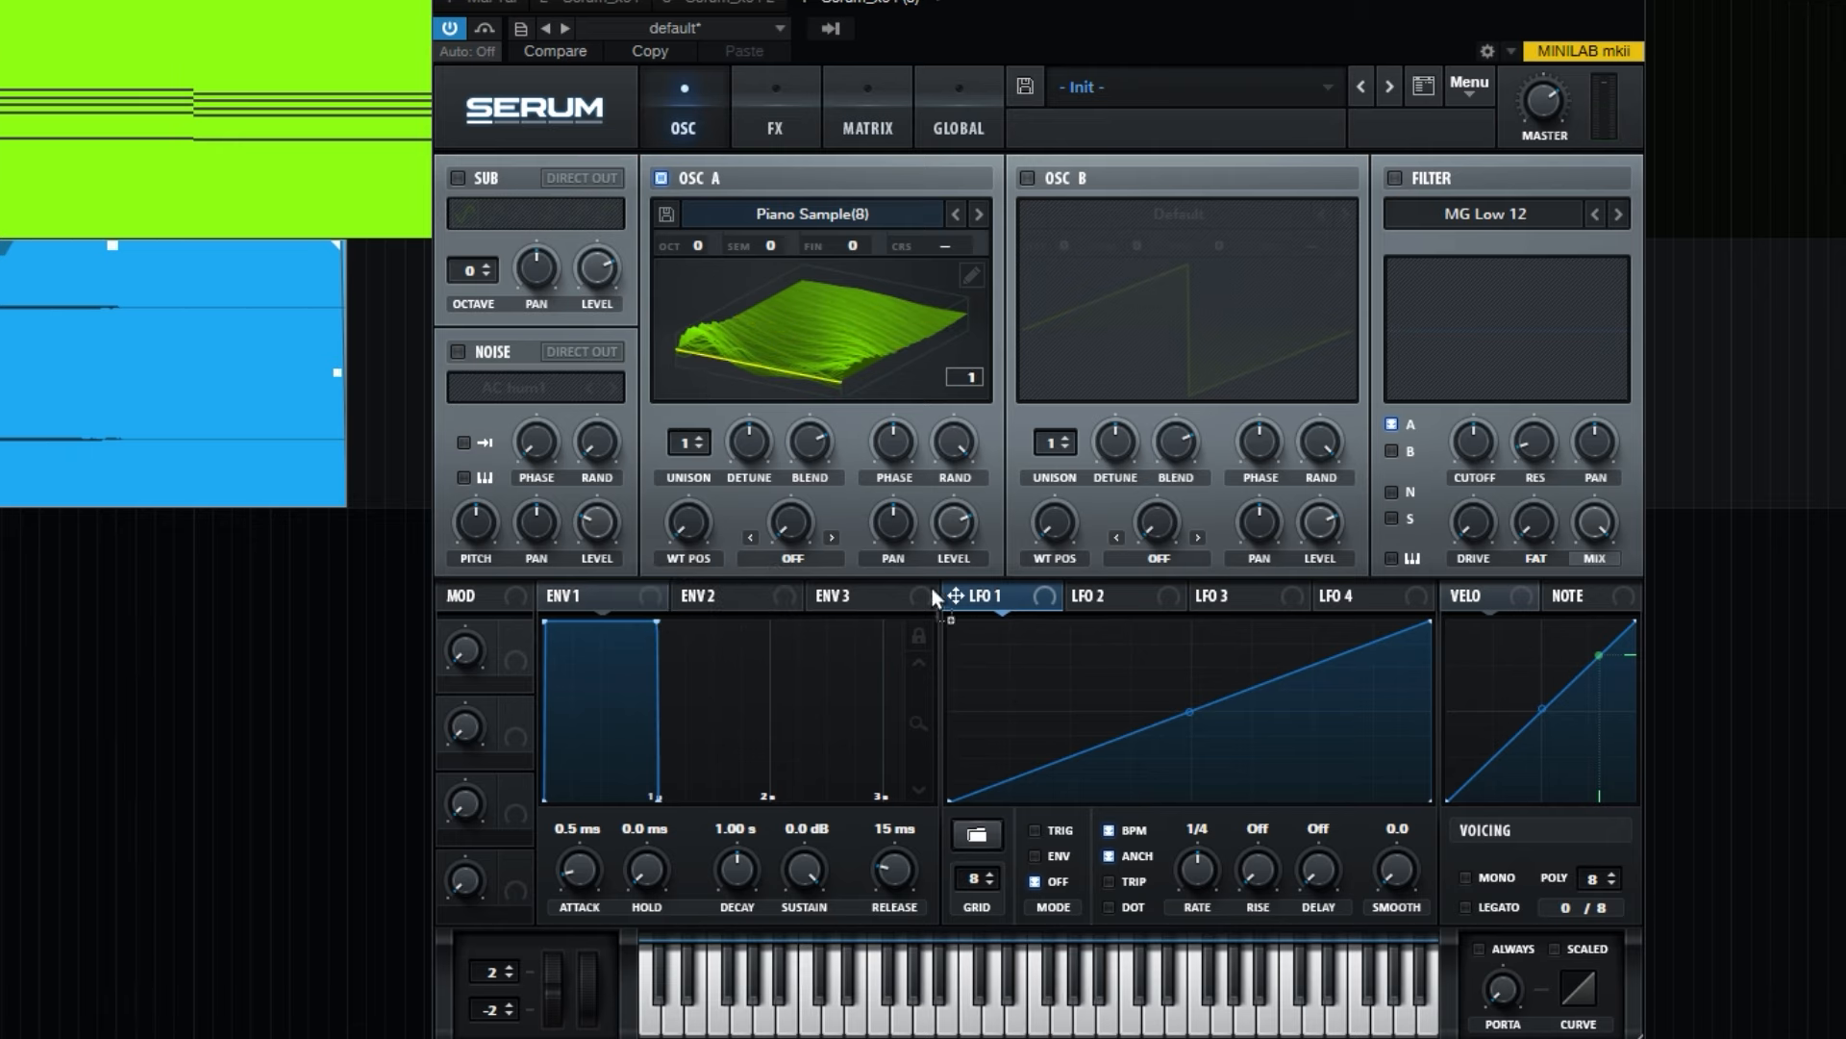
Assign LFO 1 to Oscillator A's wavetable position, in envelope mode with BPM sync off and a rate of 0.1 Hz
{"action": "left_click_drag", "start_coordinate": [932, 592], "coordinate": [687, 523]}
{"action": "left_click", "coordinate": [1111, 831]}
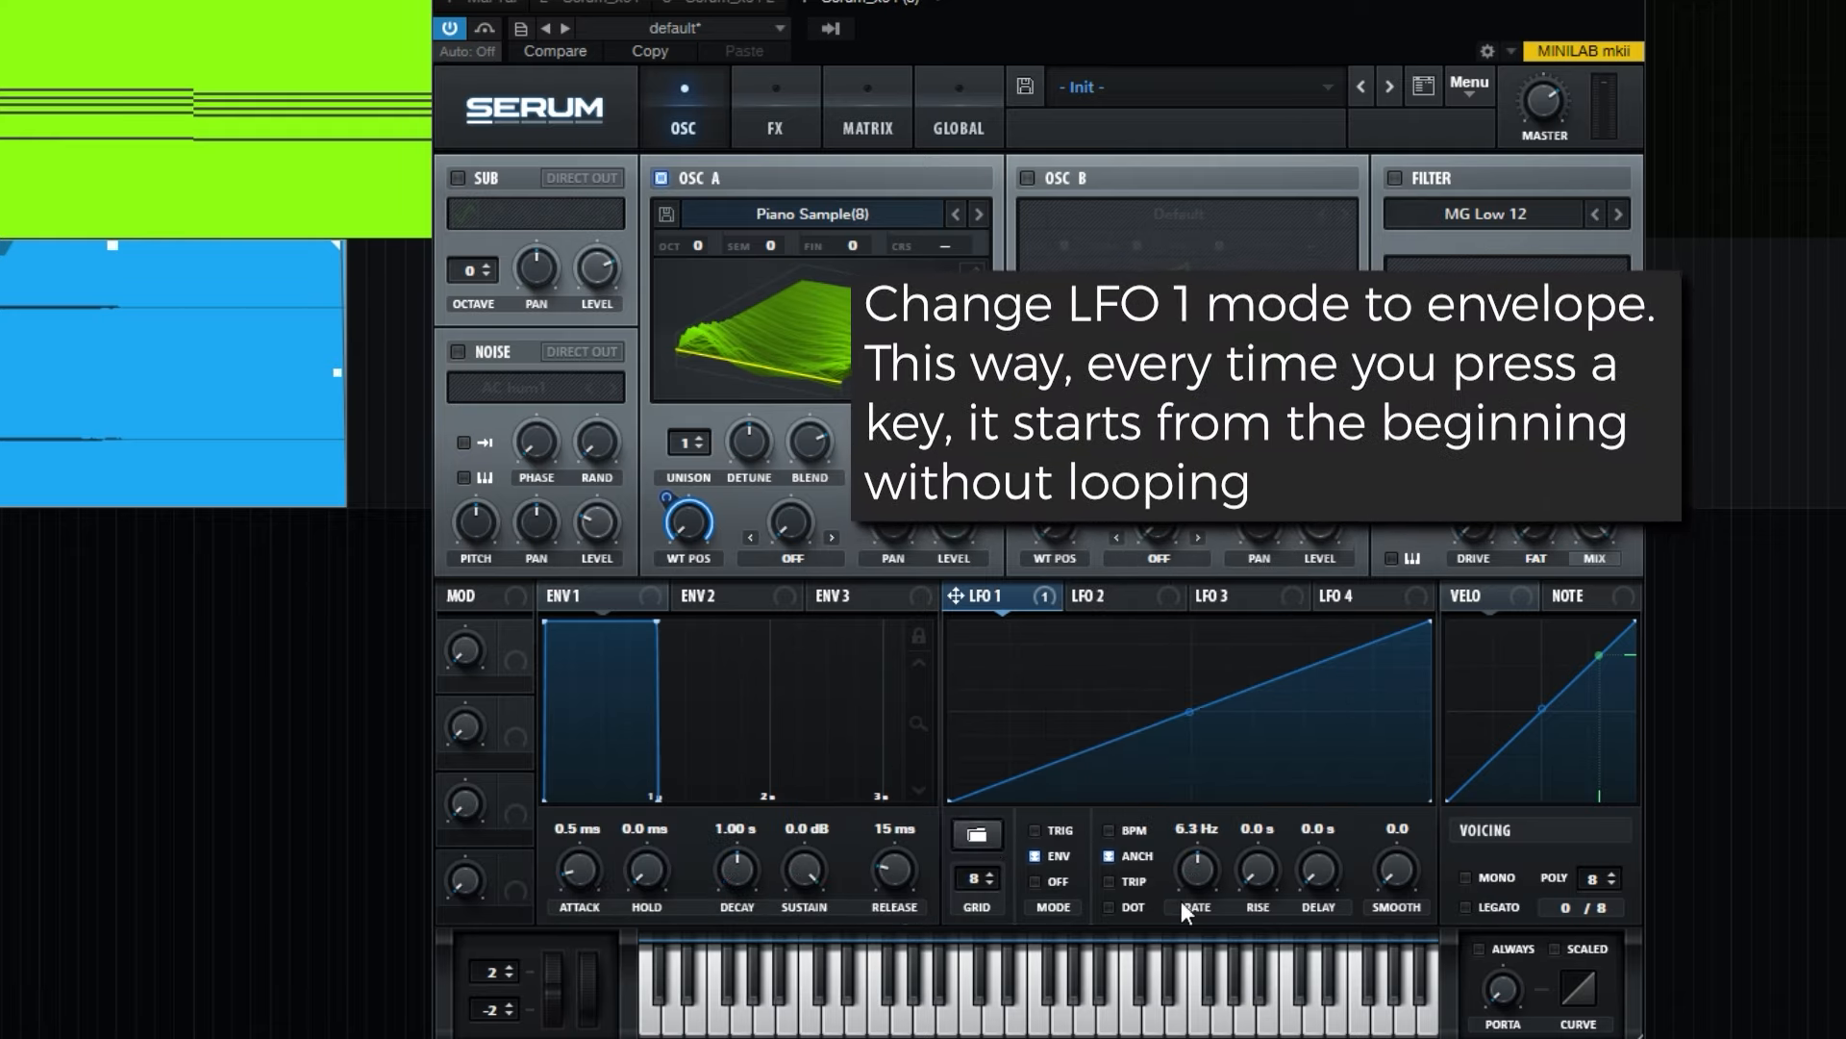
{"action": "left_click_drag", "start_coordinate": [1214, 863], "coordinate": [1202, 949]}
Reshape LFO 1 into a quick rise followed by a curved fall to a high plateau, and audition the chord
{"action": "left_click_drag", "start_coordinate": [1161, 688], "coordinate": [1000, 581]}
{"action": "left_click_drag", "start_coordinate": [1431, 619], "coordinate": [1469, 689]}
{"action": "left_click_drag", "start_coordinate": [1214, 657], "coordinate": [1211, 692]}
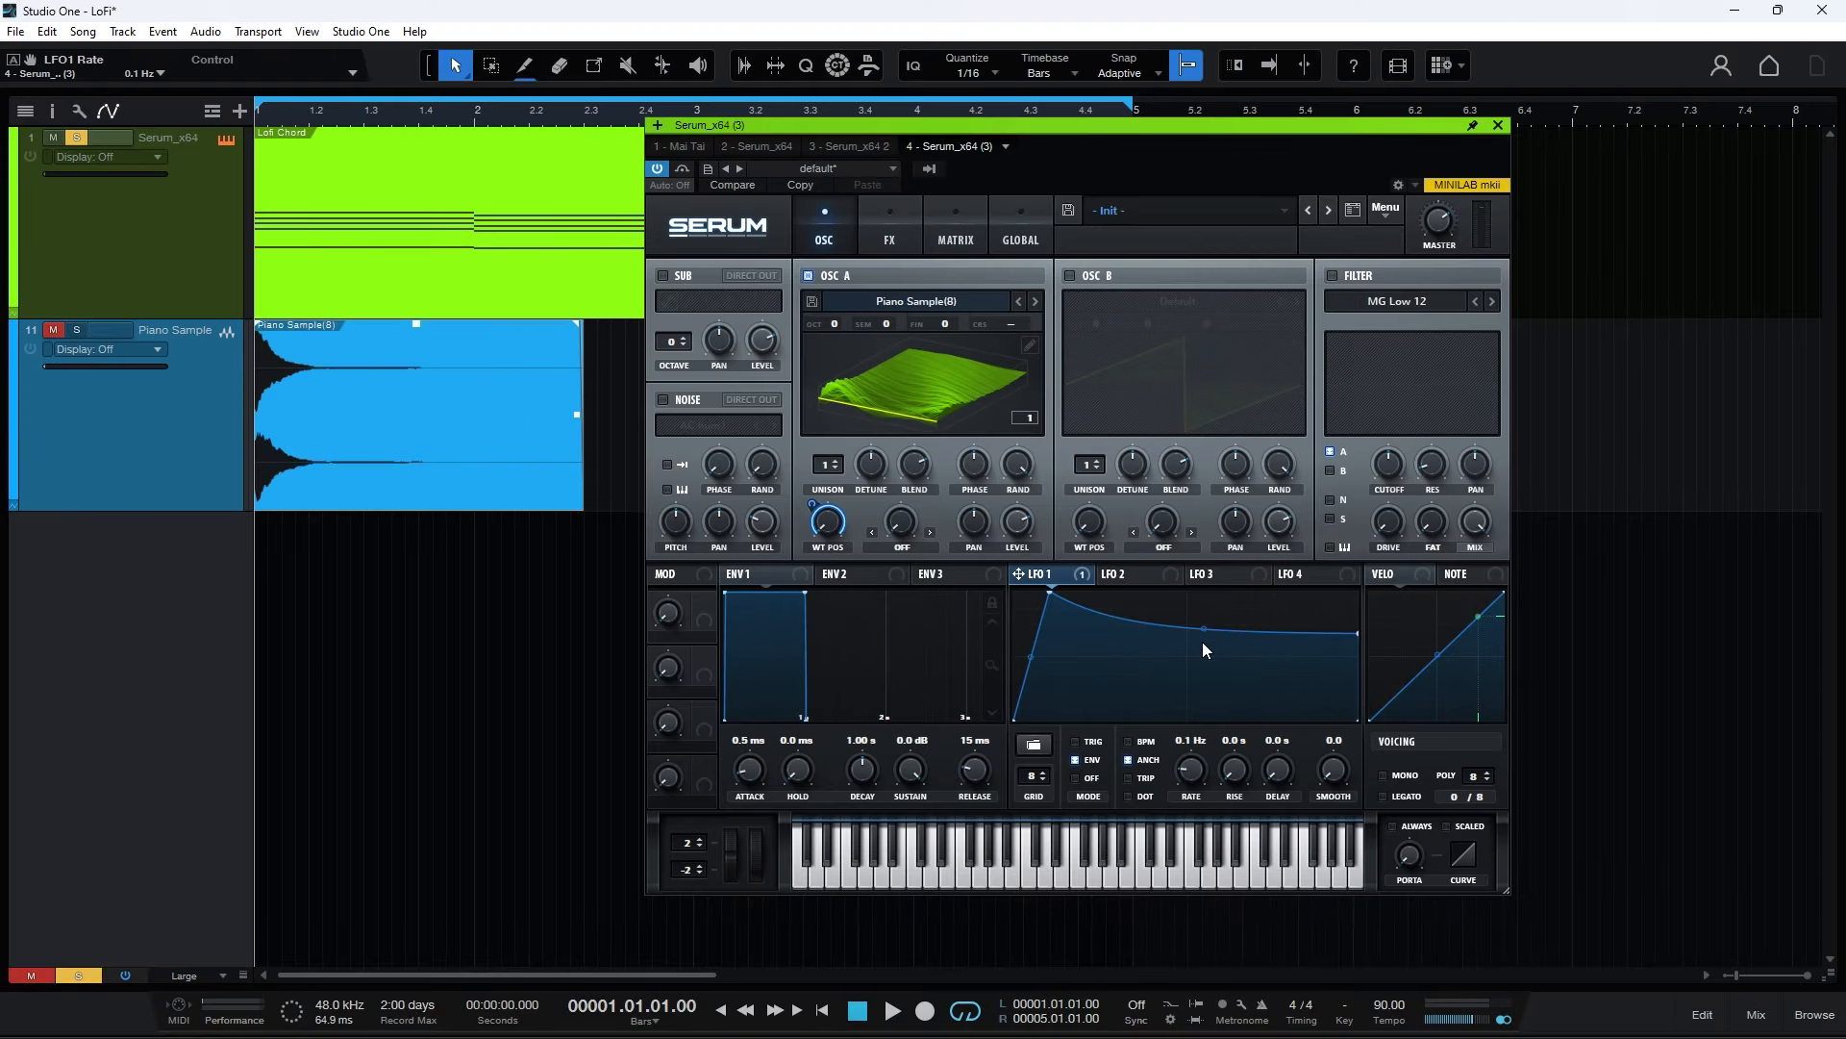
{"action": "key", "text": "space"}
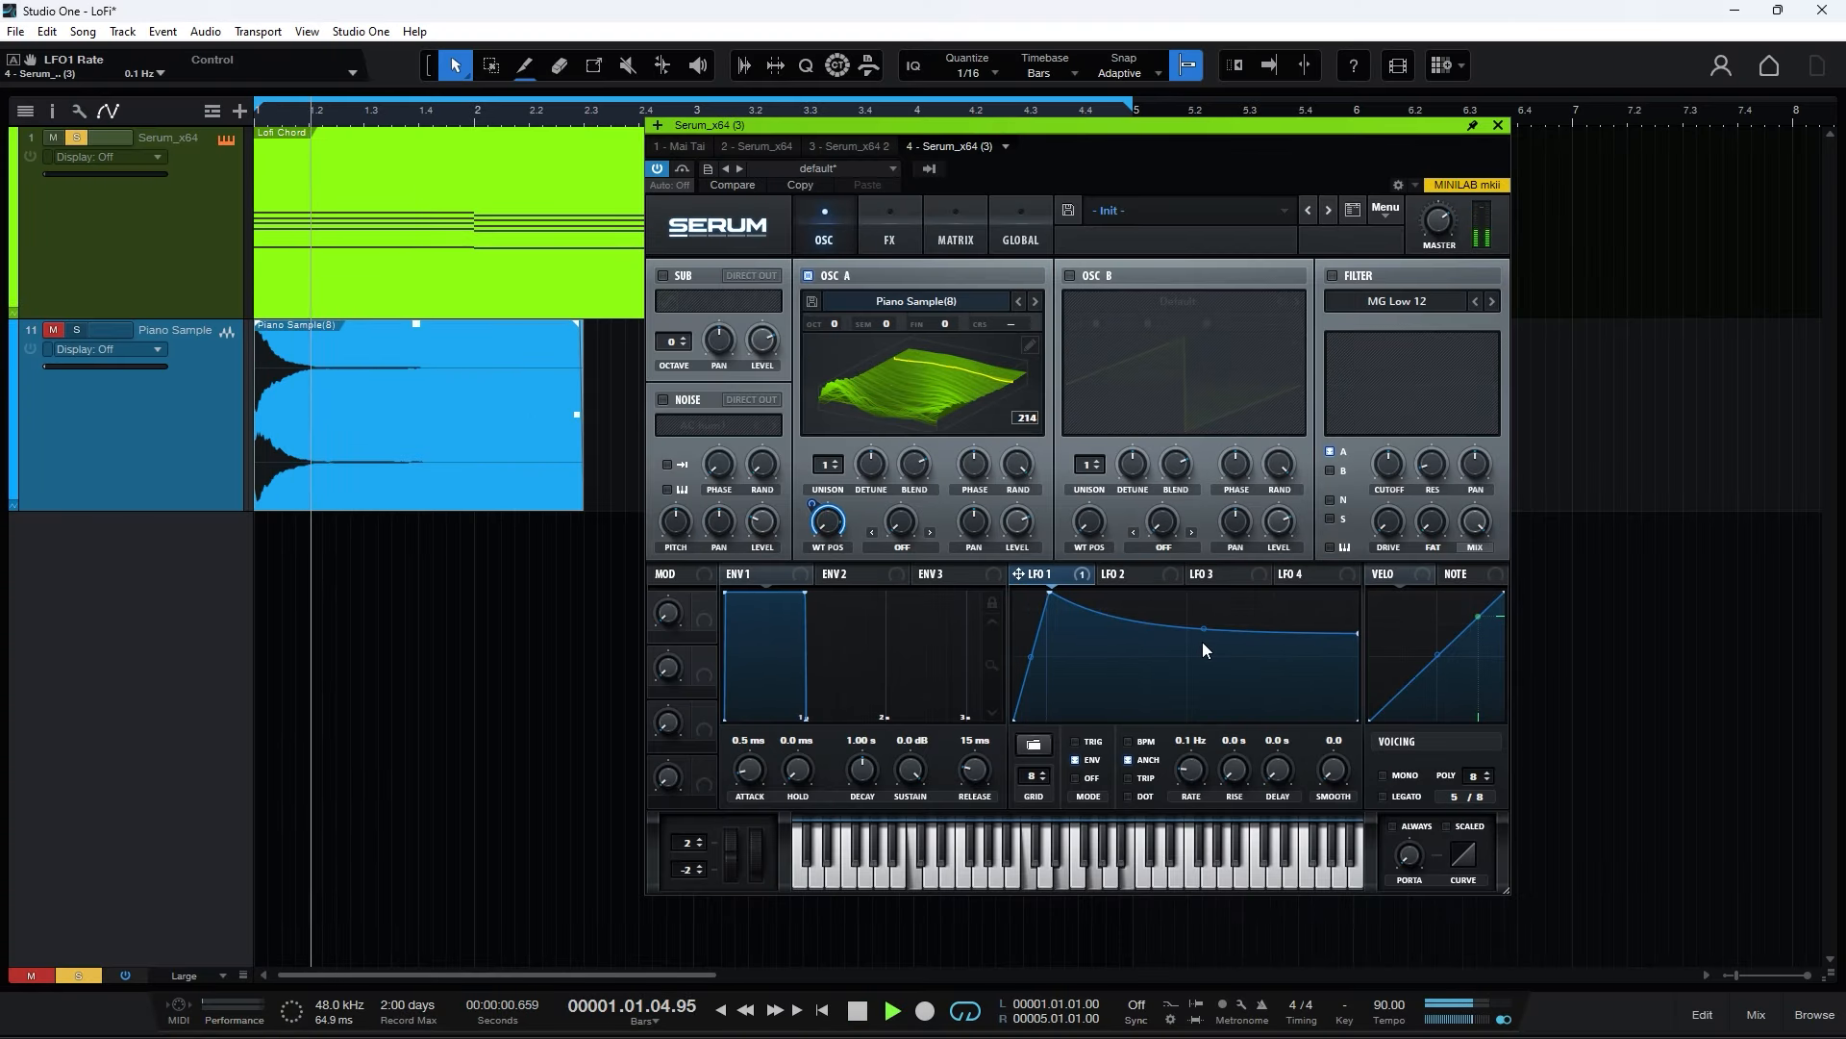
{"action": "key", "text": "space"}
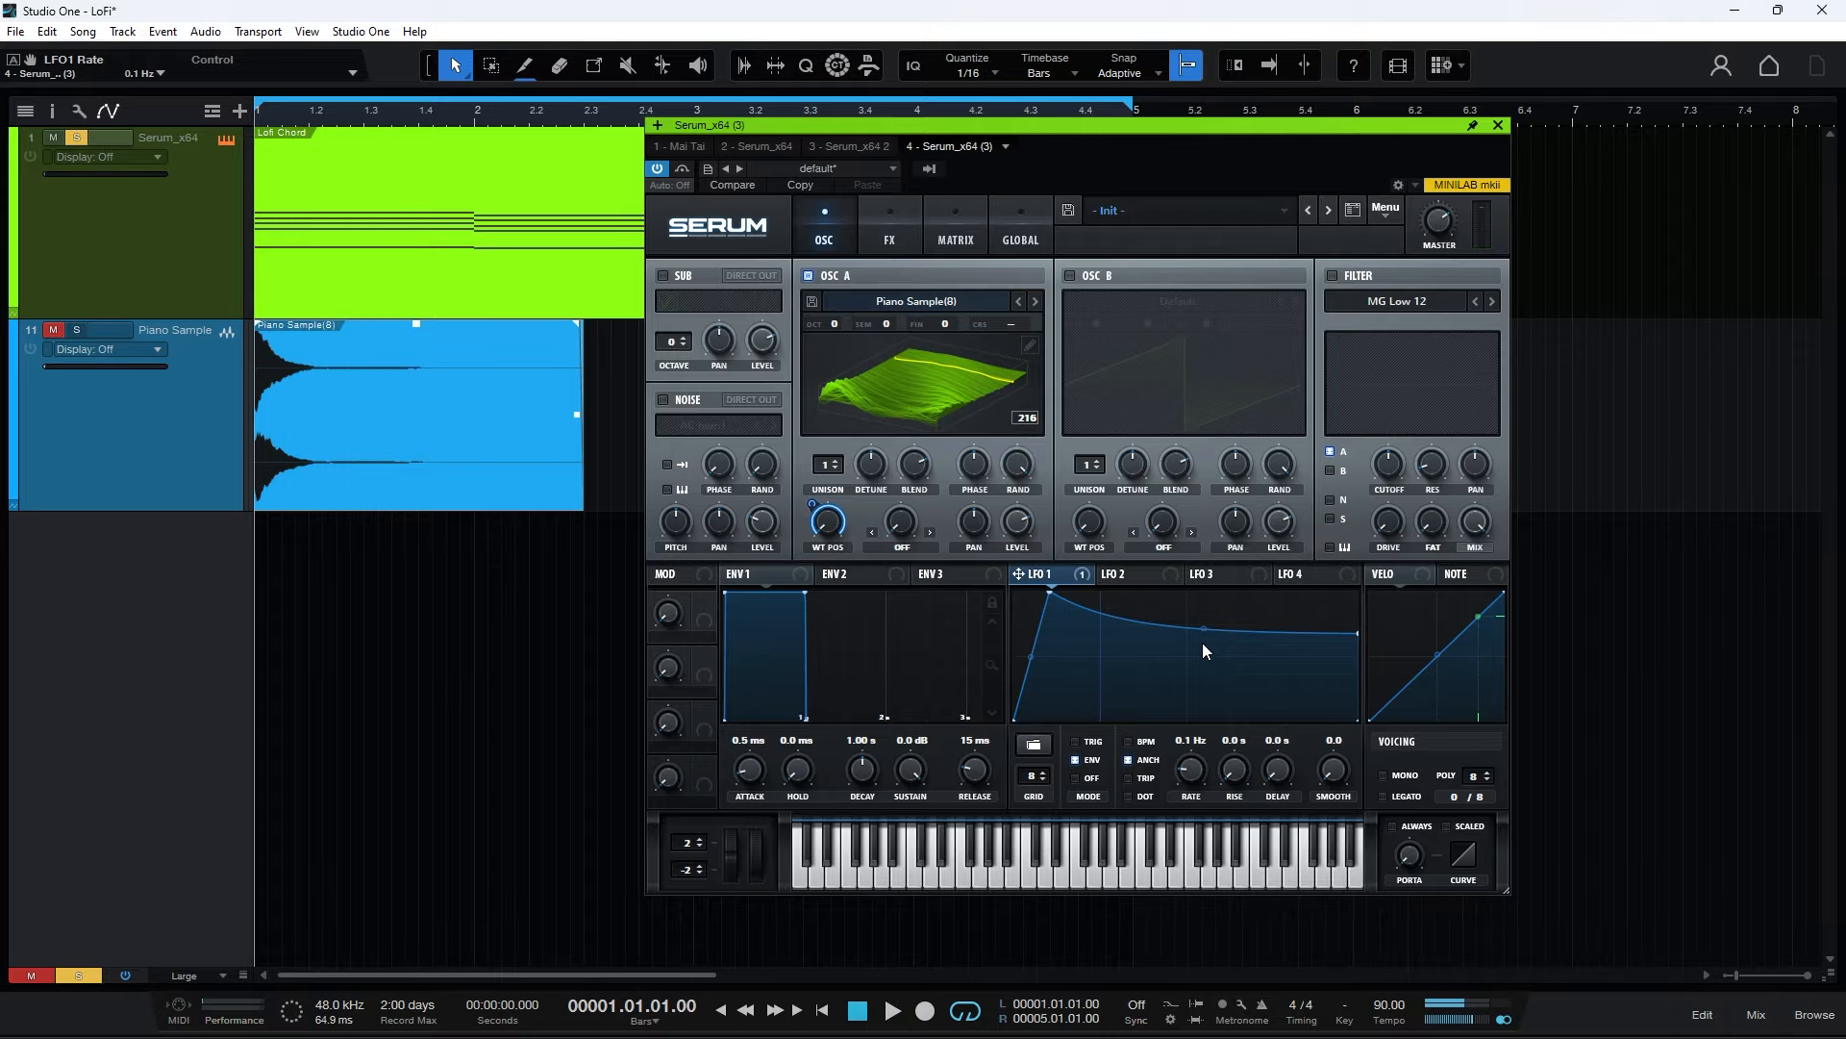
Set a loopback point at LFO 1's peak and audition it with the rate raised to 9.9 Hz and returned to 0.1 Hz
{"action": "right_click", "coordinate": [1054, 600]}
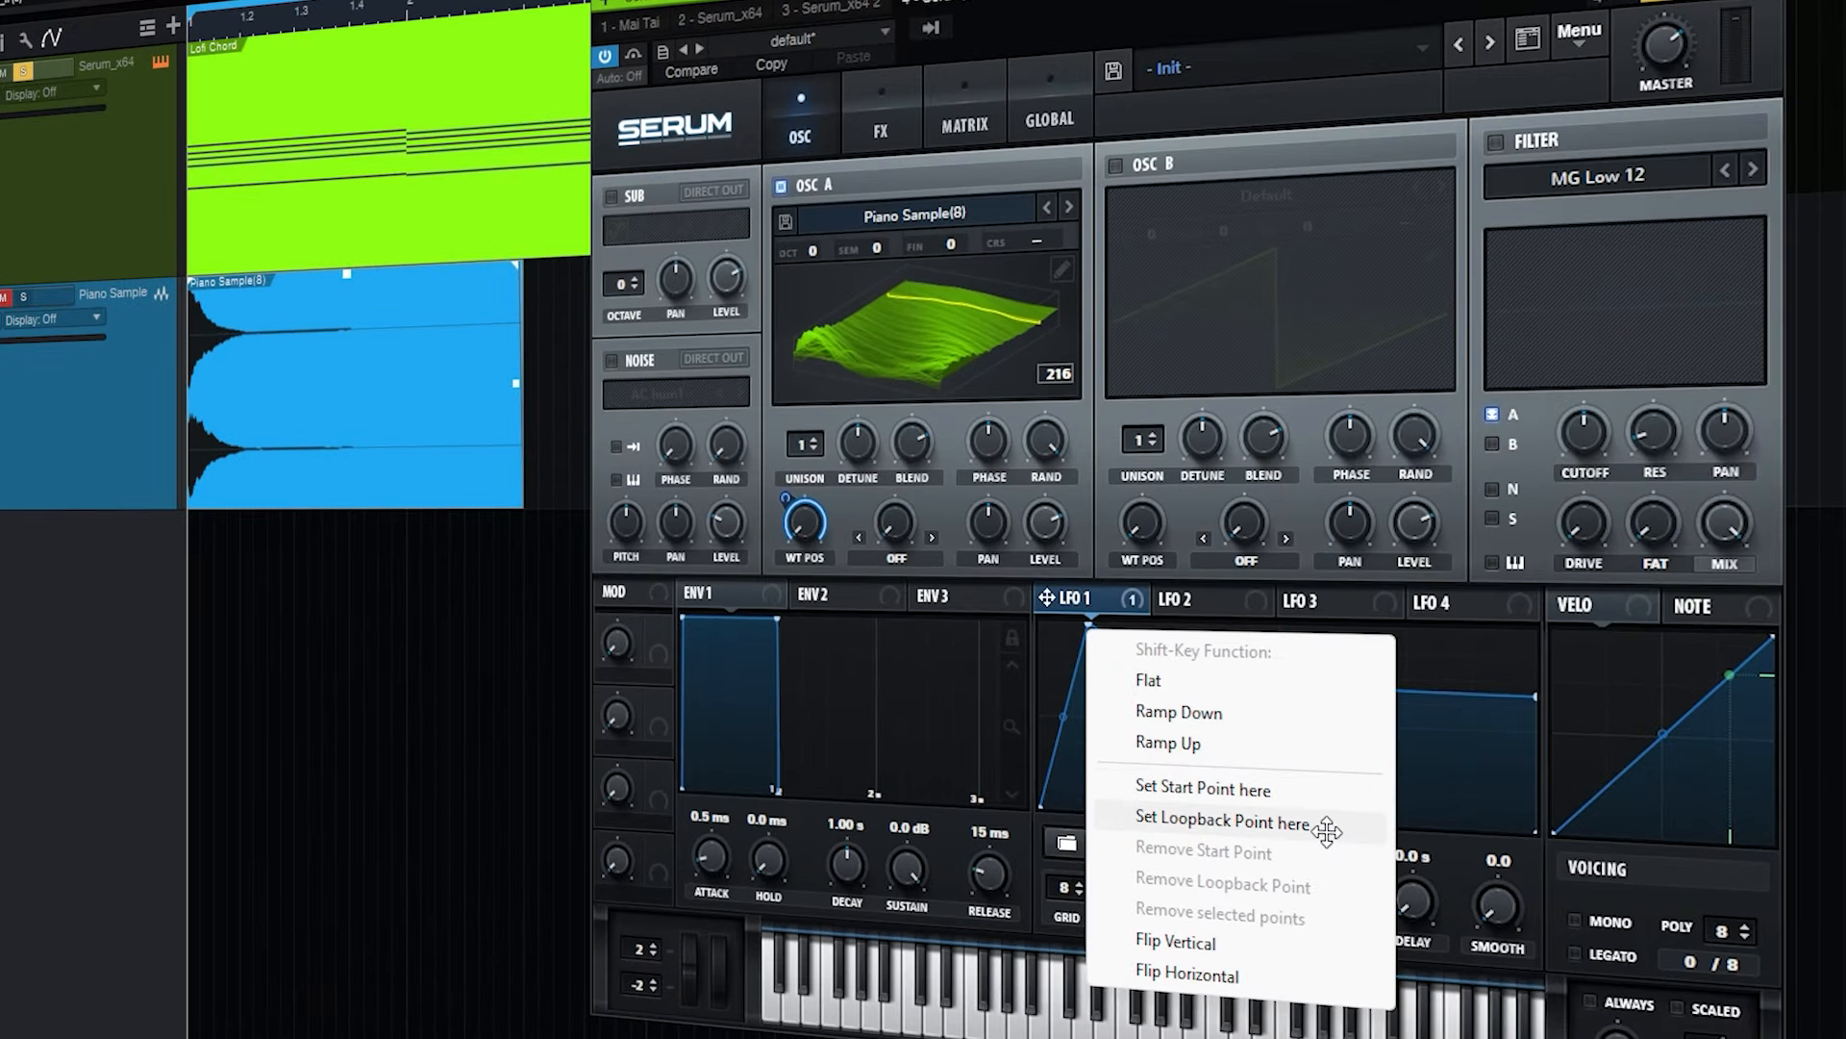
{"action": "left_click", "coordinate": [1326, 825]}
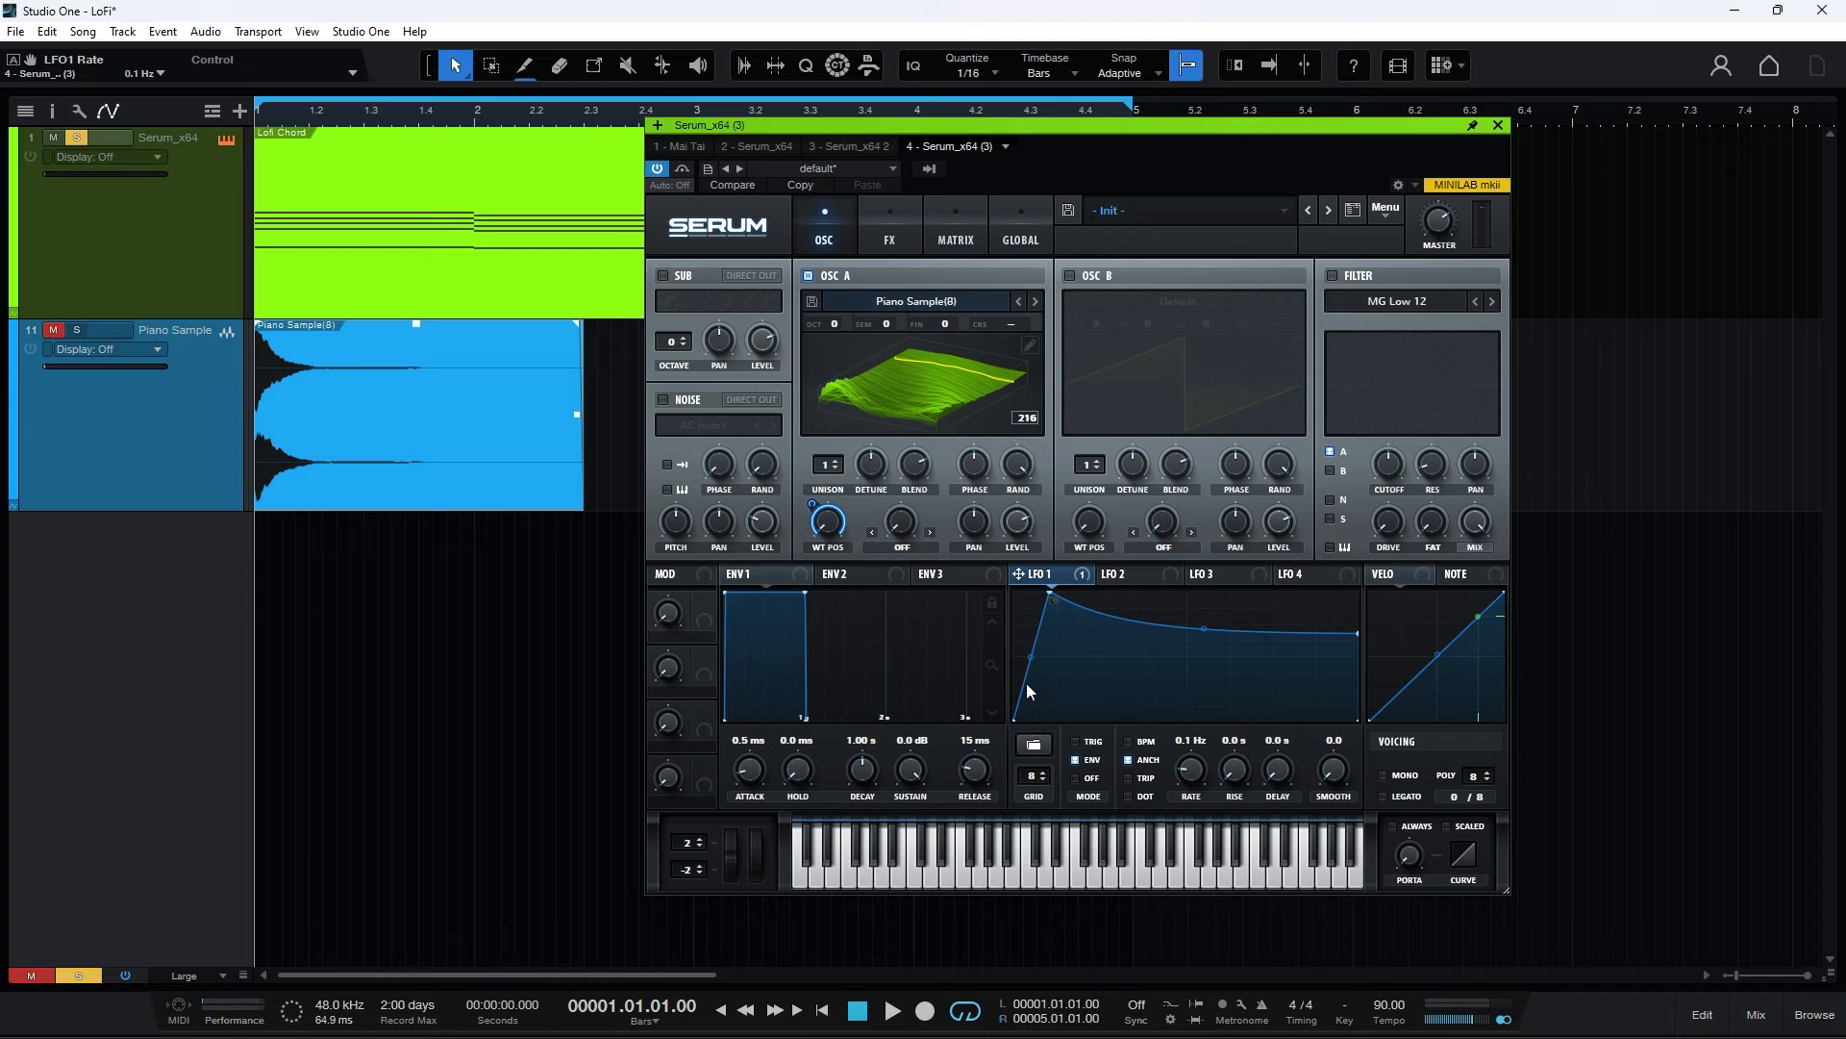
{"action": "left_click_drag", "start_coordinate": [1188, 770], "coordinate": [1208, 720]}
{"action": "key", "text": "space"}
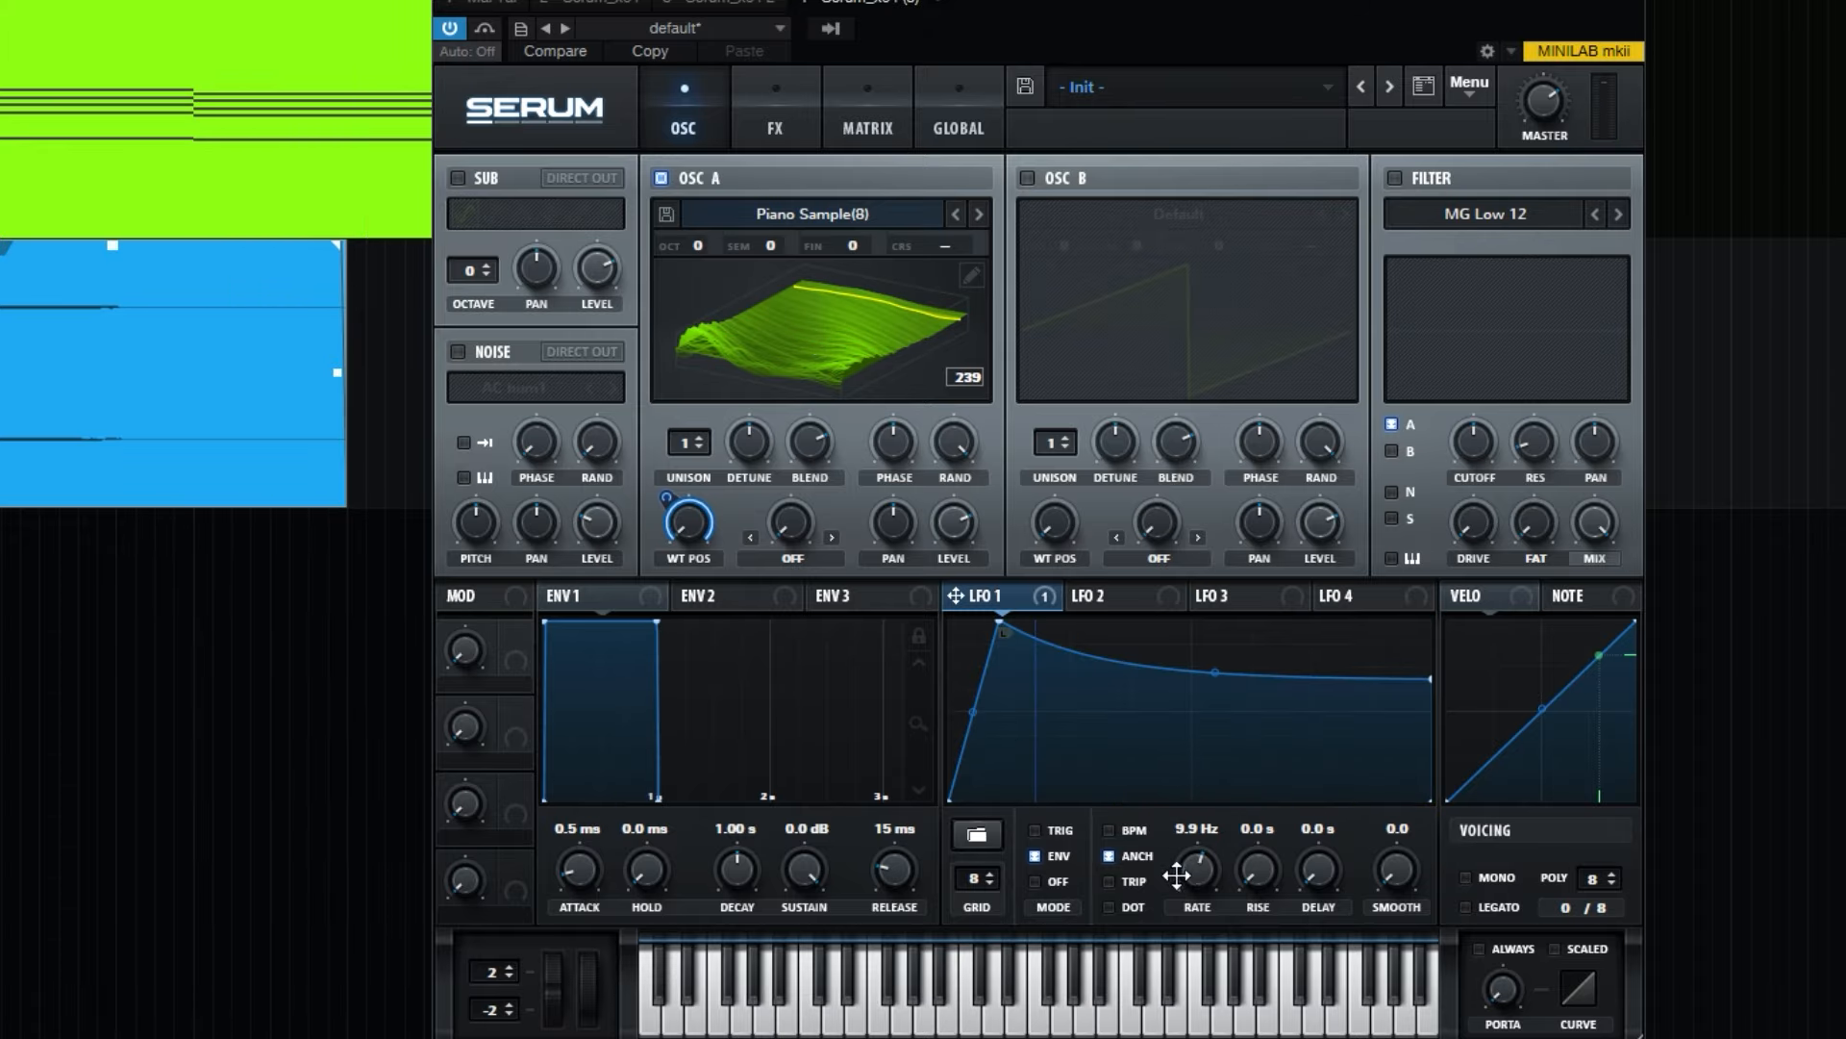
{"action": "double_click", "coordinate": [1178, 830]}
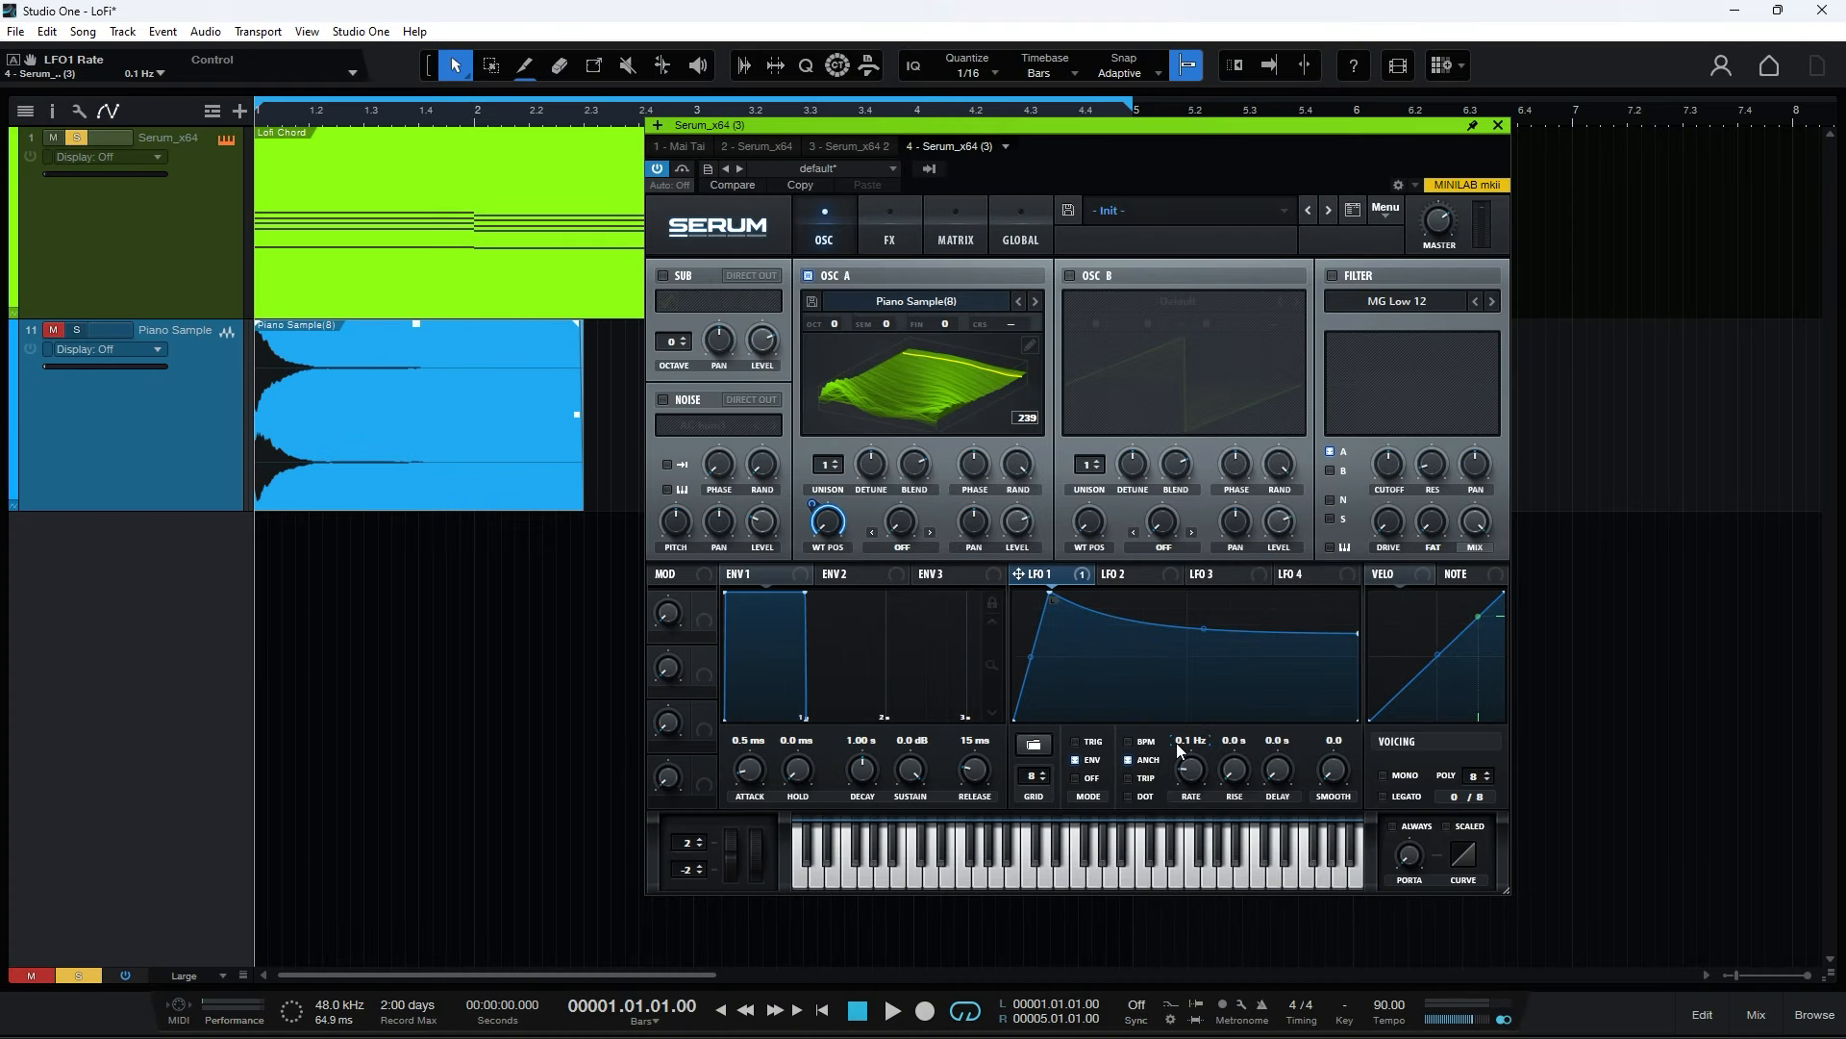
{"action": "key", "text": "space"}
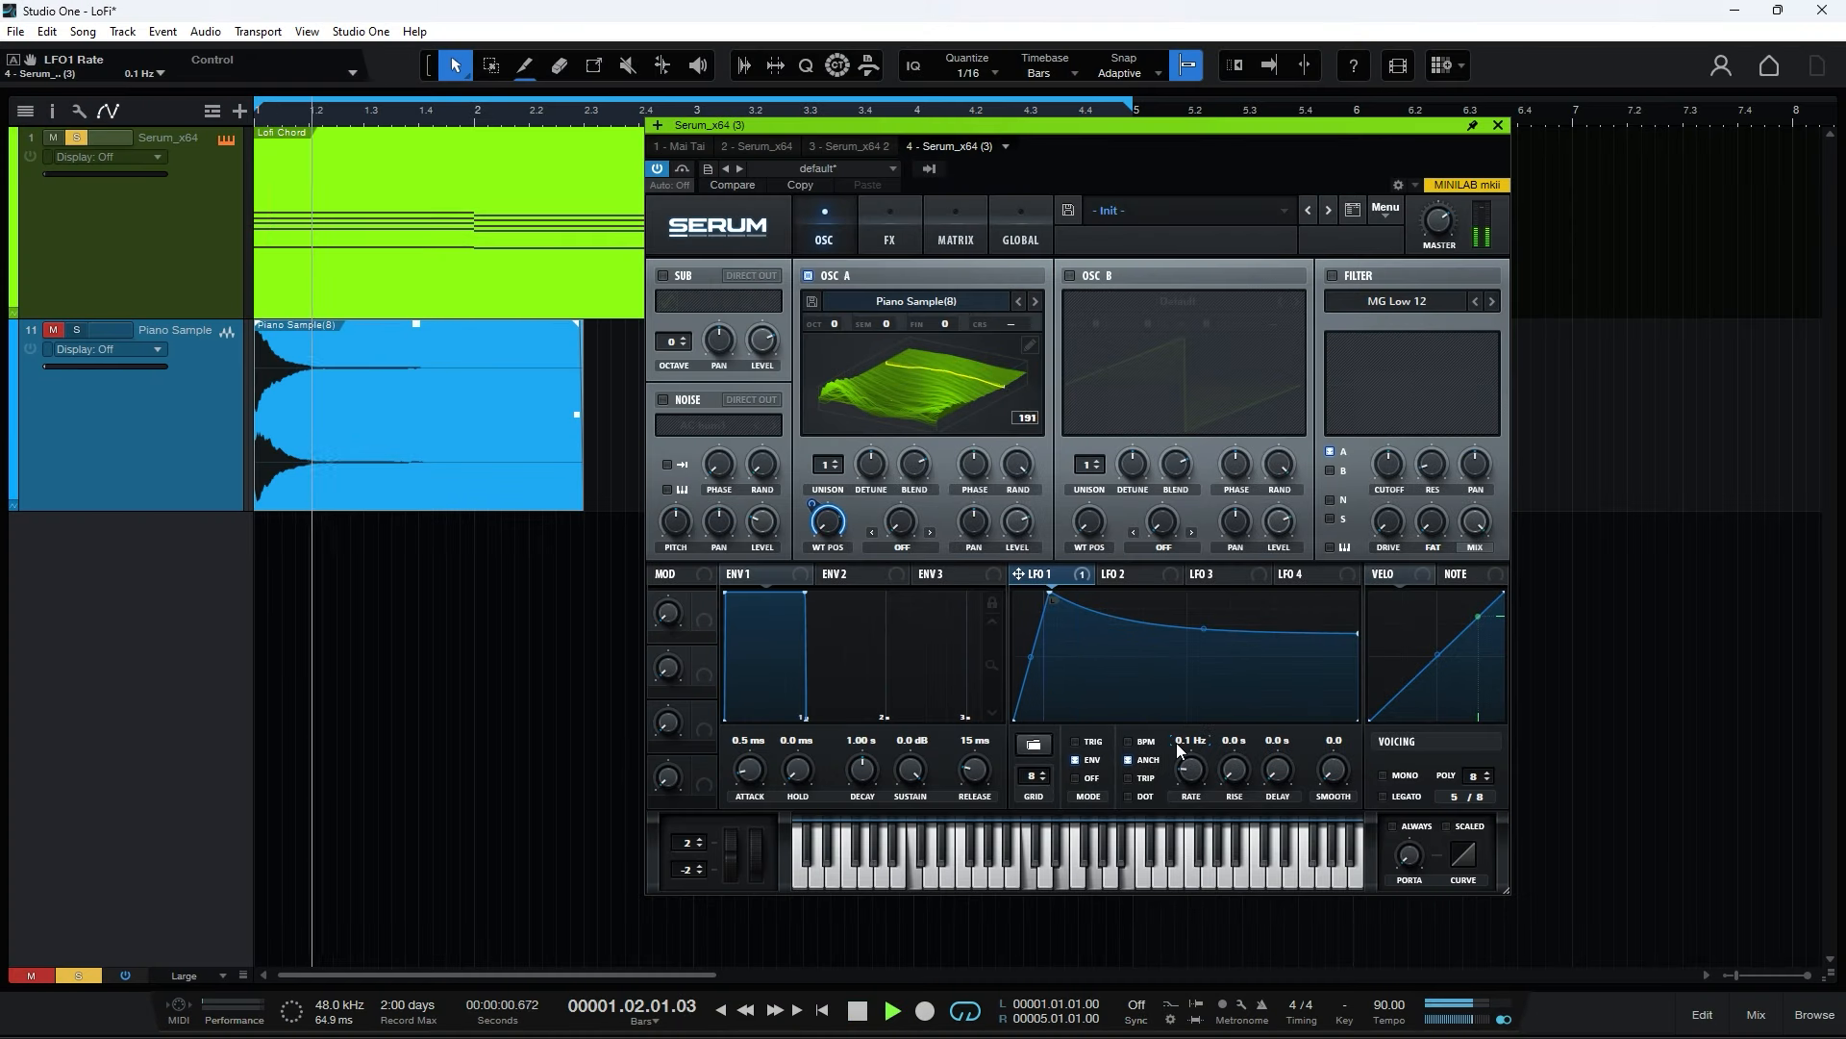
{"action": "key", "text": "space"}
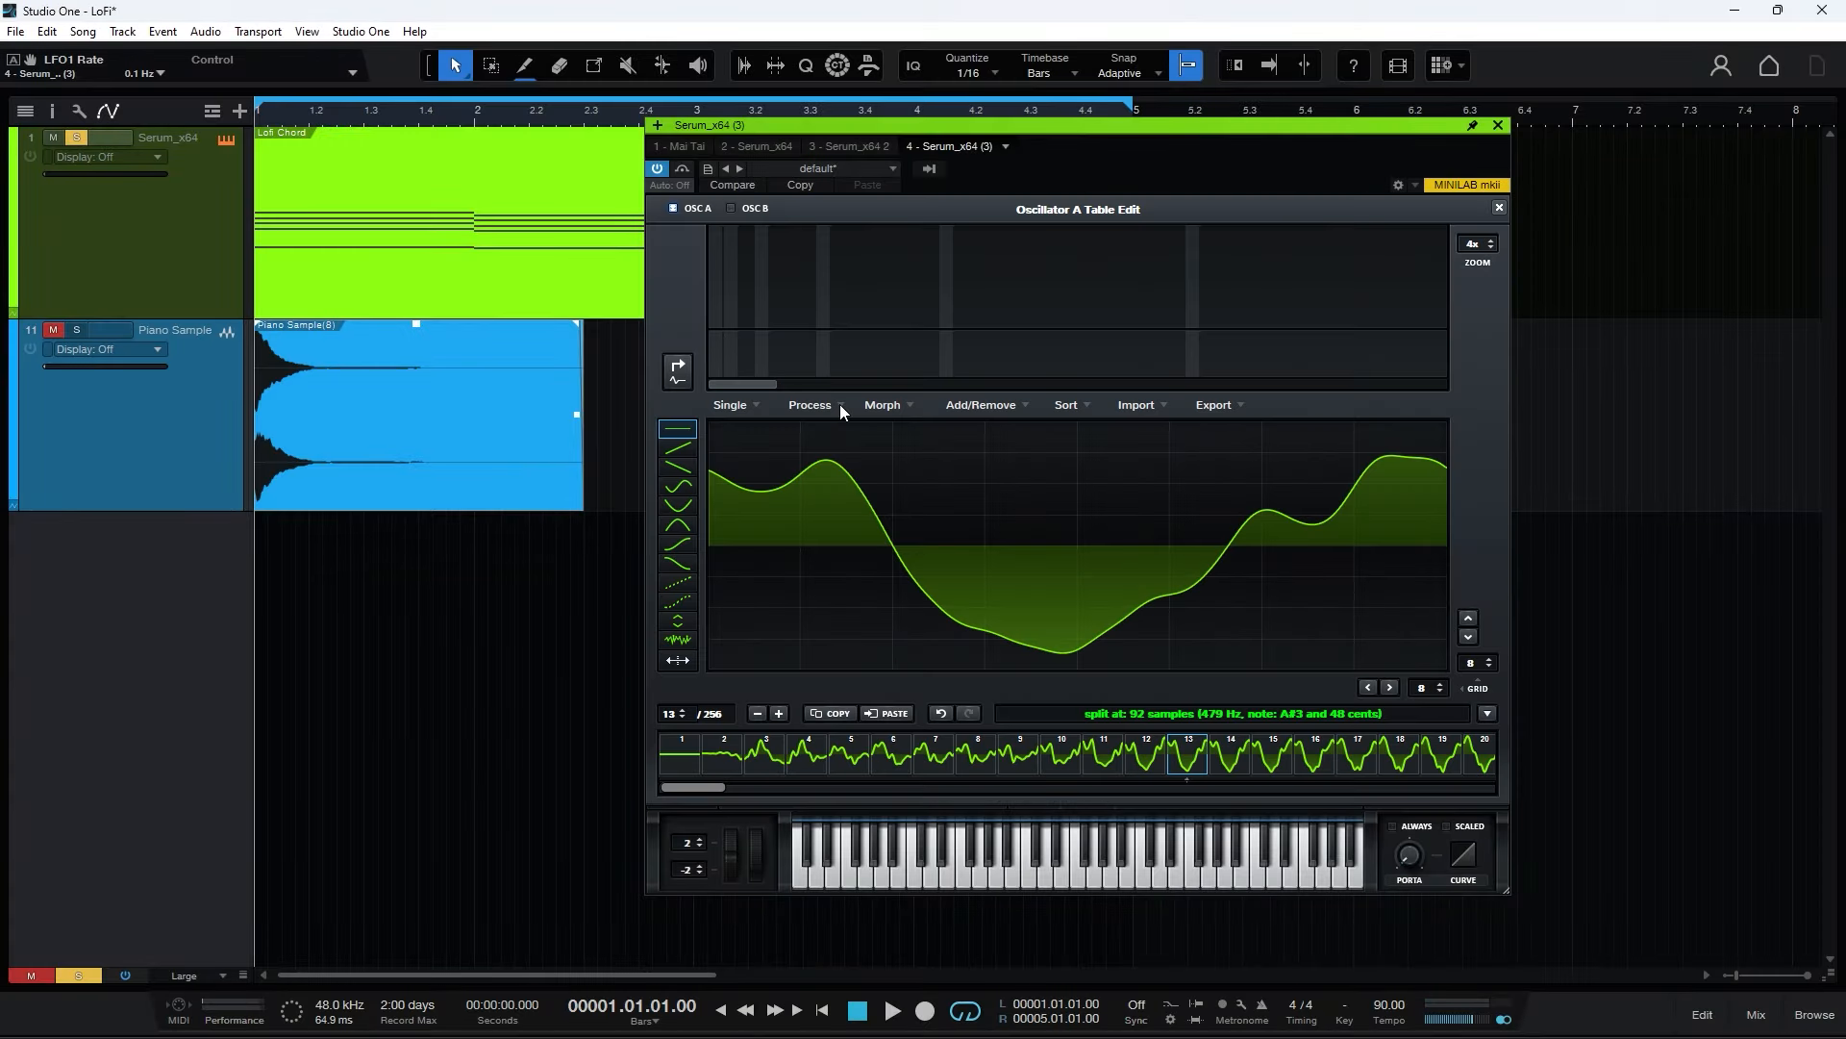
Apply X-Fade Edges (grid size) to Oscillator A's wavetable and close the wavetable editor
{"action": "left_click", "coordinate": [840, 404]}
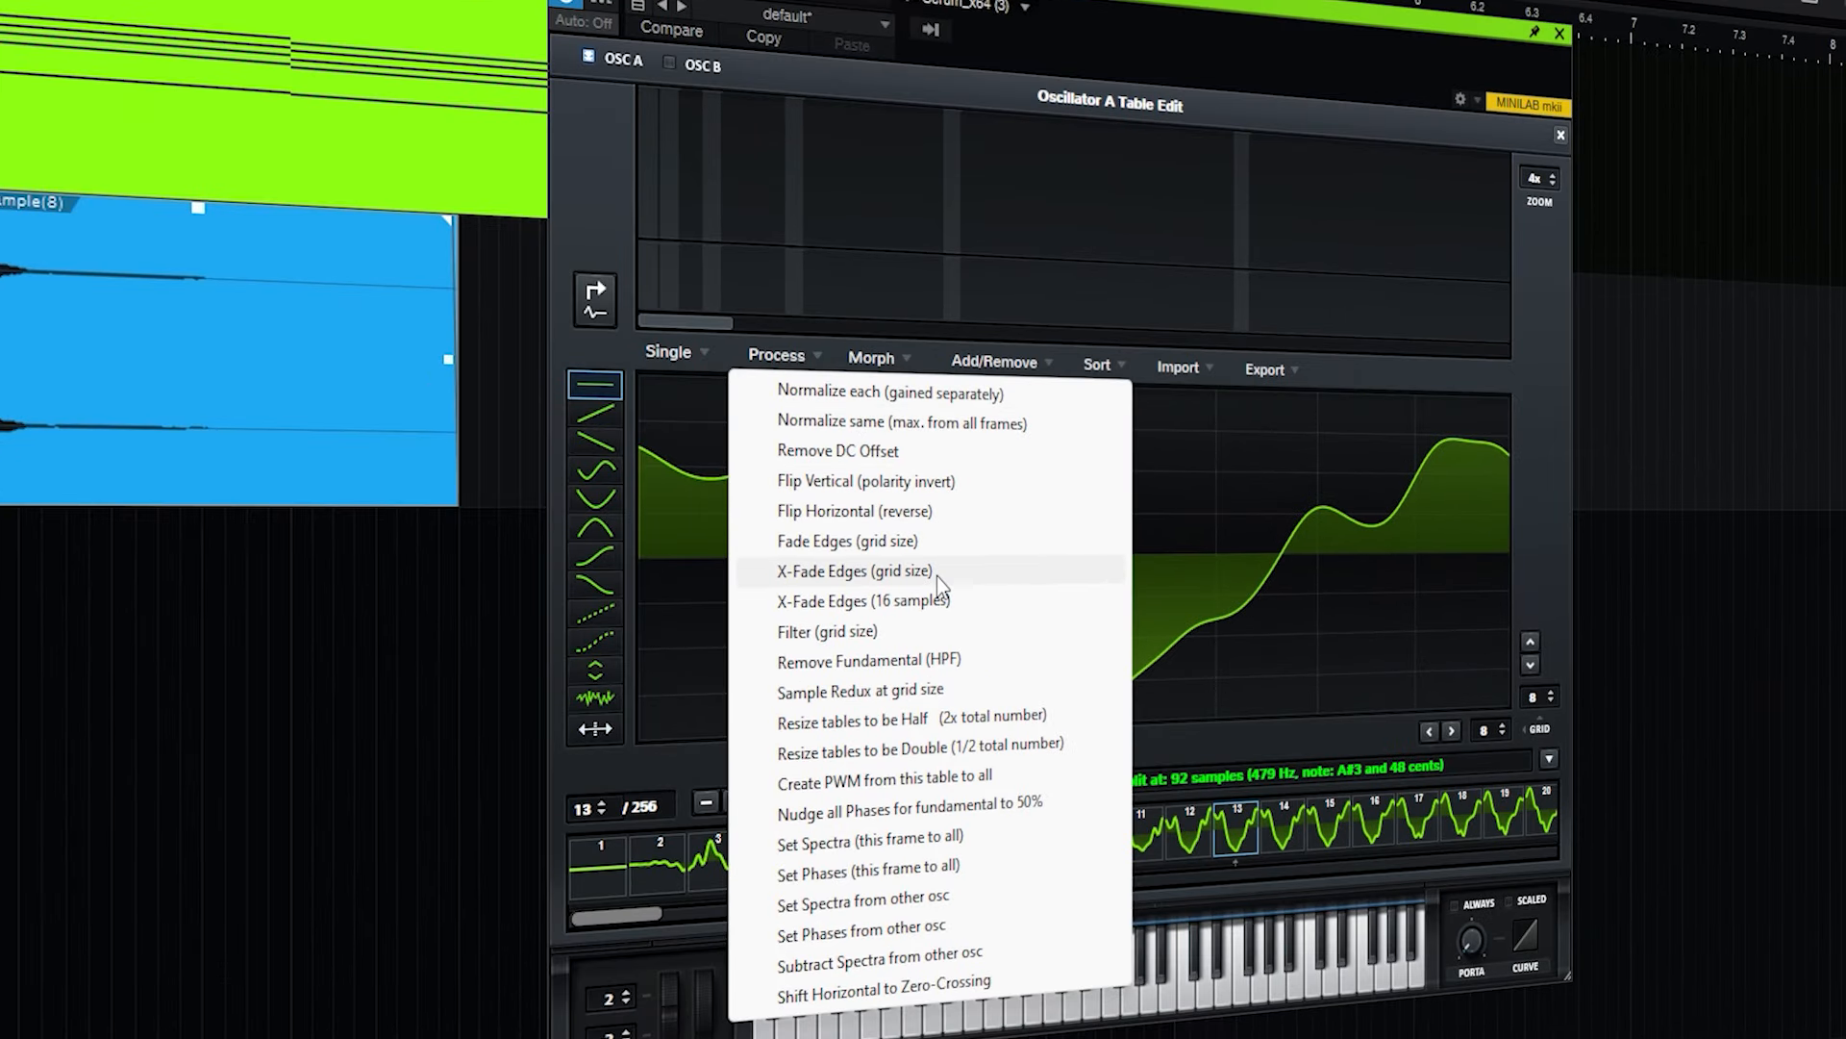
{"action": "left_click", "coordinate": [977, 577]}
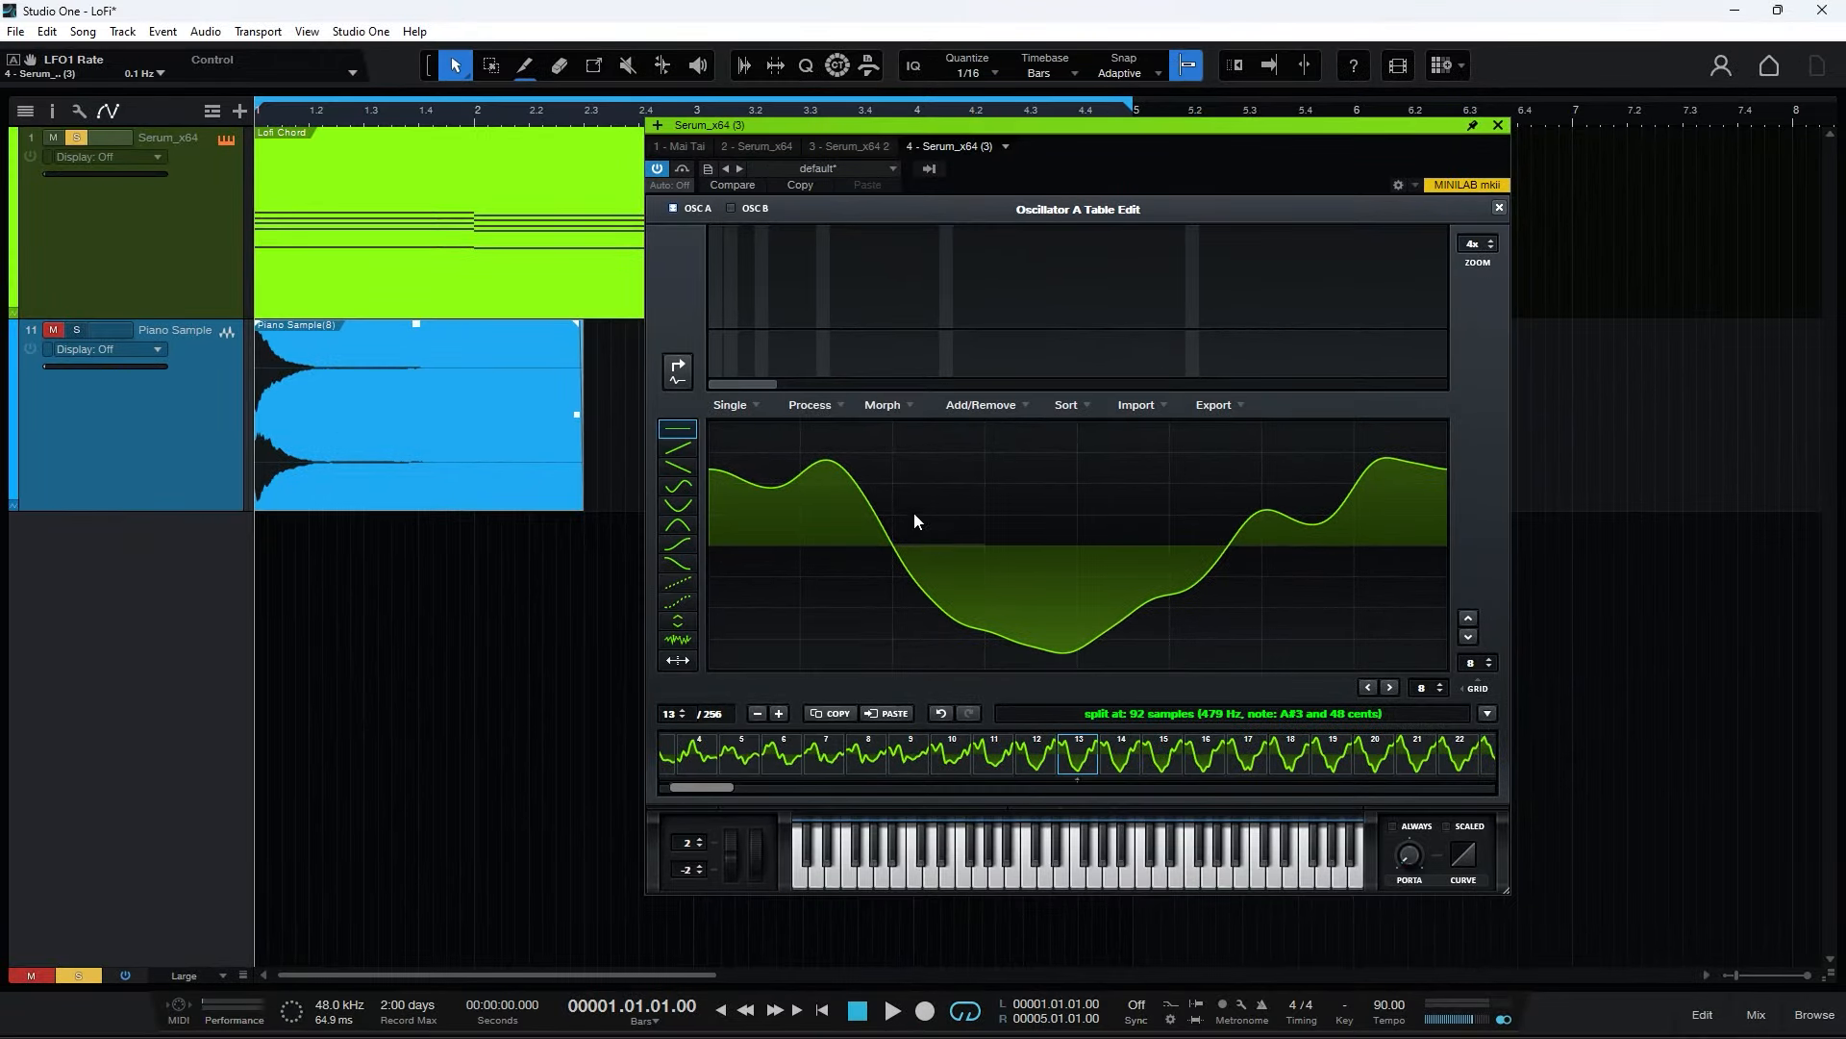
{"action": "left_click", "coordinate": [841, 405]}
{"action": "left_click", "coordinate": [1497, 210]}
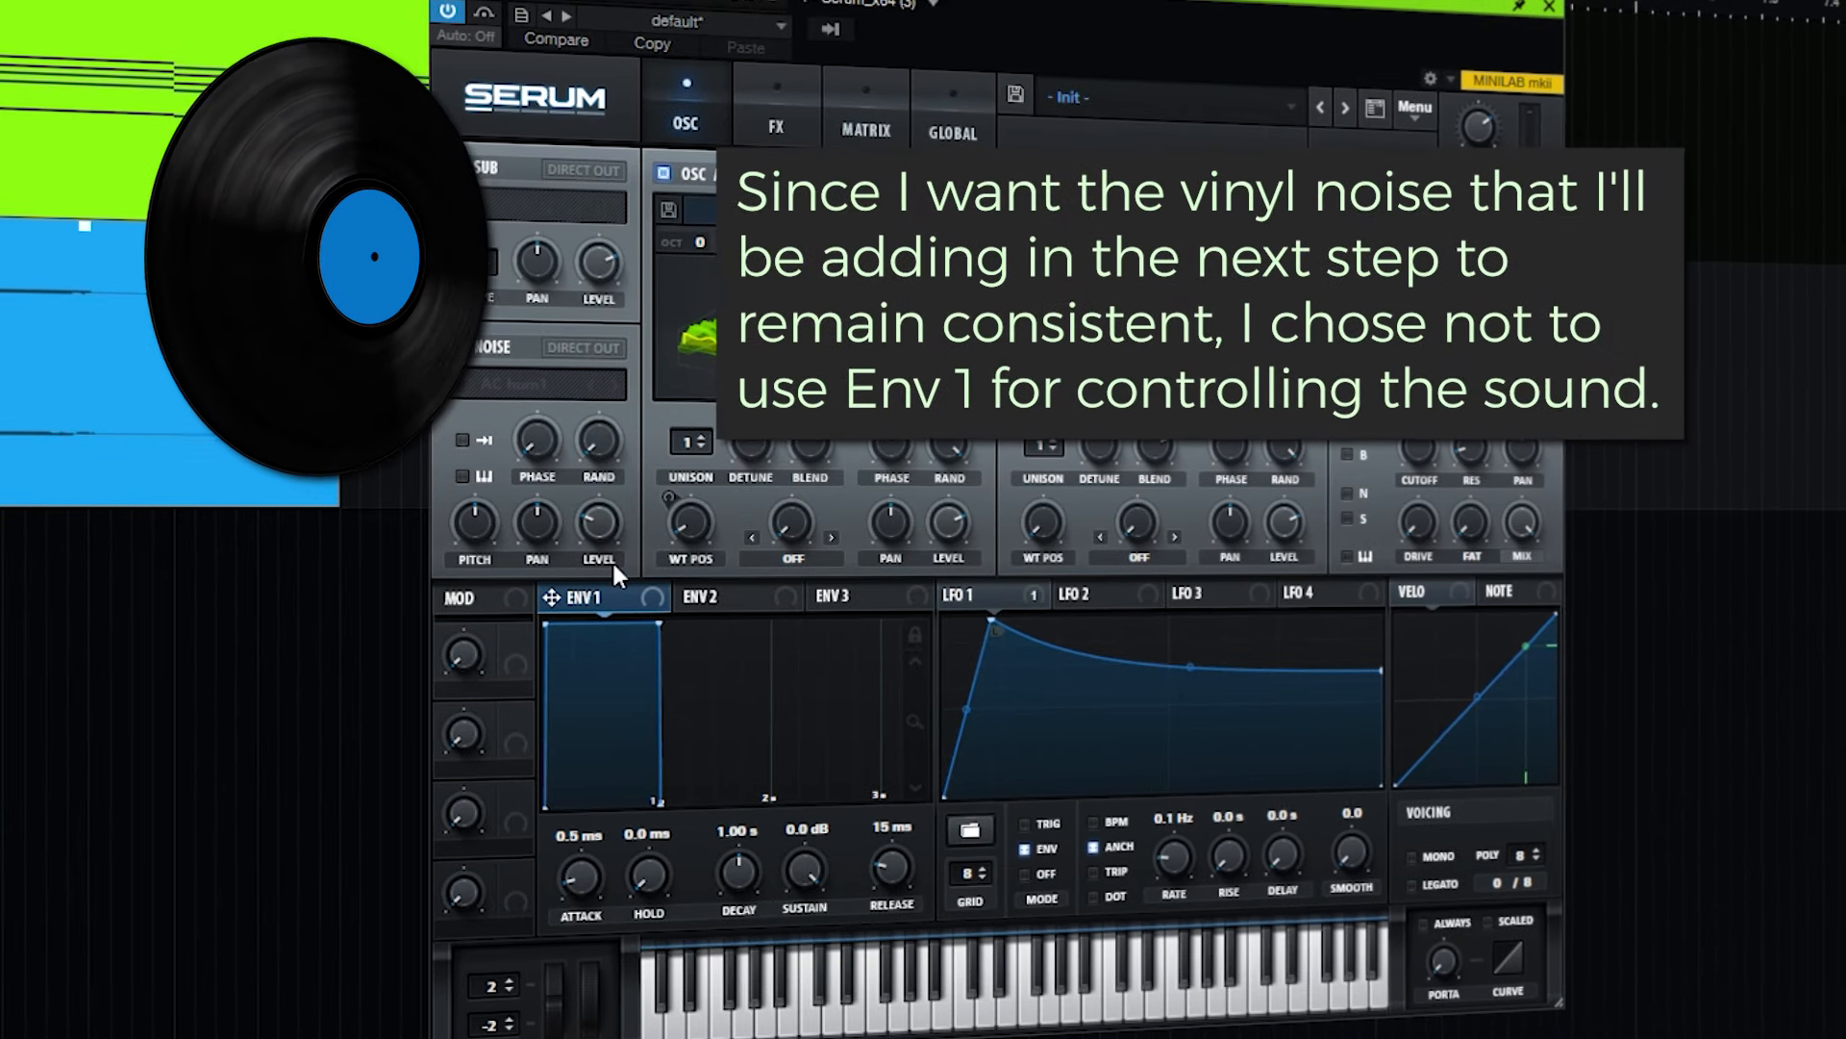
Assign Env 2 to Oscillator A's level with attack 0.2 ms, decay 5.28 s, sustain 0% and release 231 ms
{"action": "left_click", "coordinate": [747, 601]}
{"action": "left_click_drag", "start_coordinate": [746, 600], "coordinate": [950, 521]}
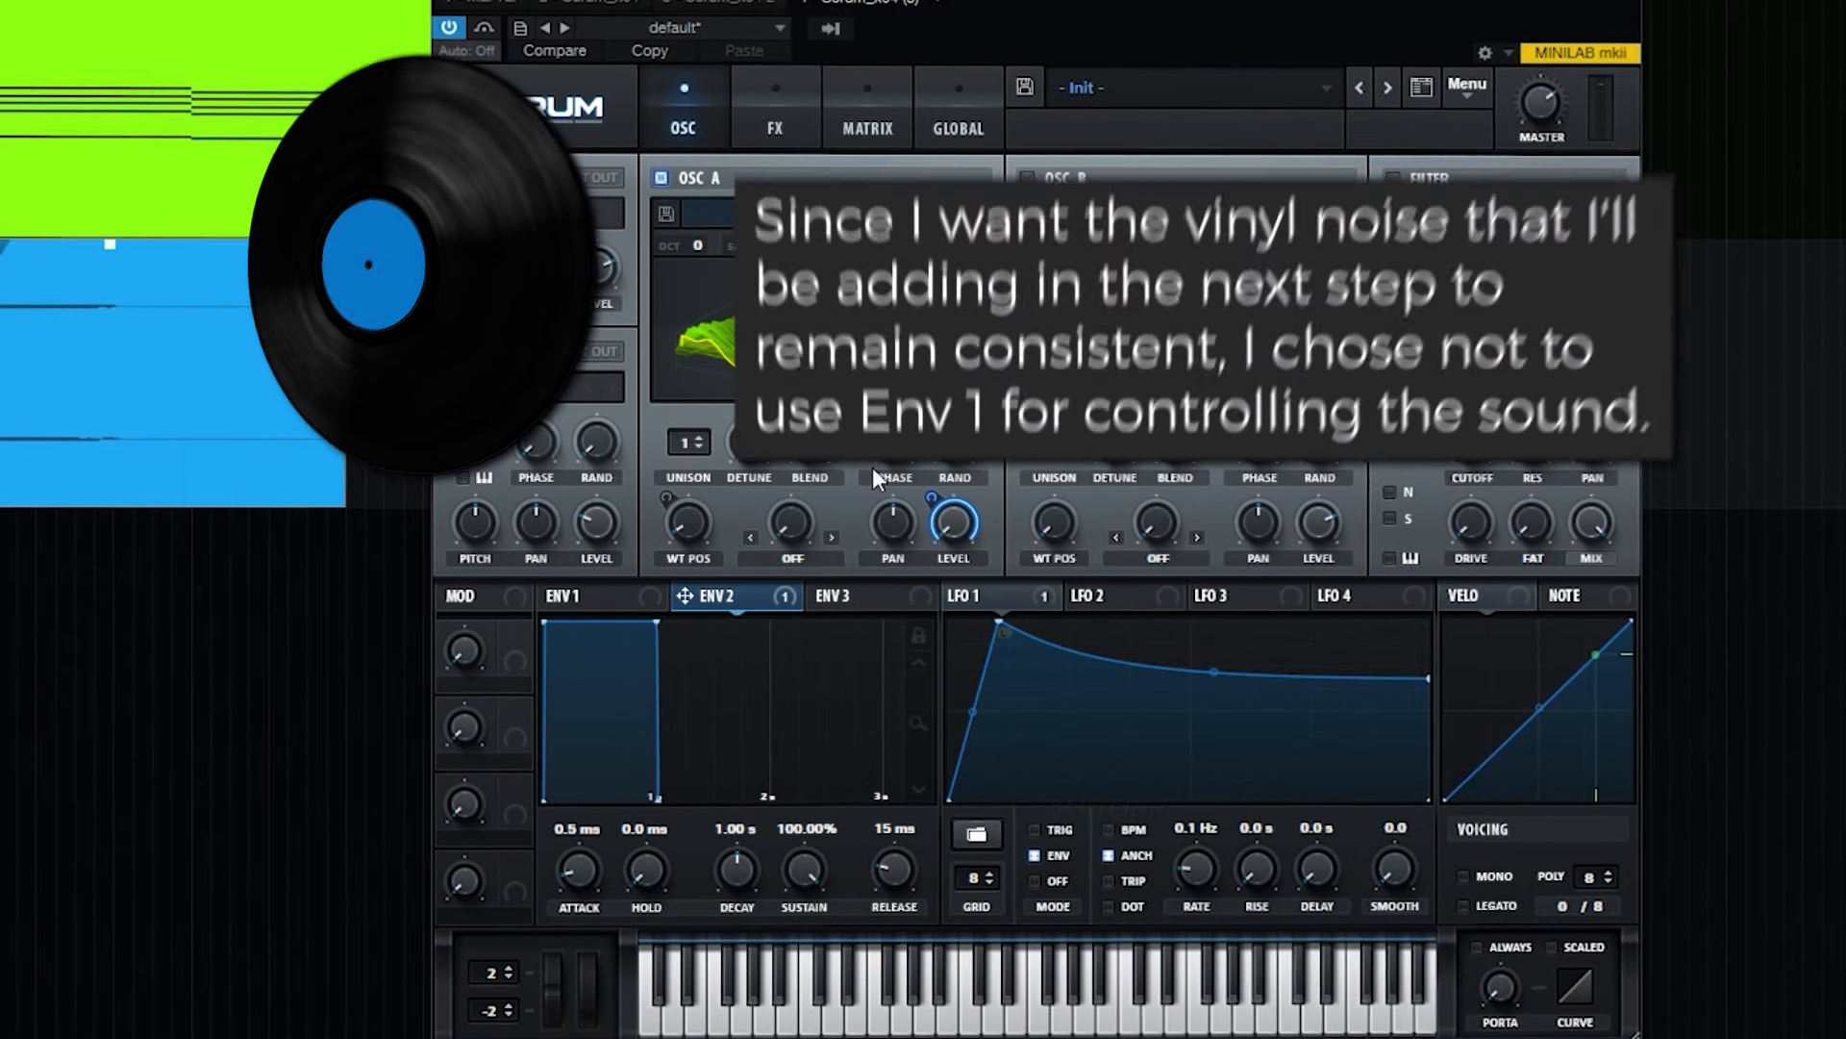
{"action": "left_click_drag", "start_coordinate": [759, 877], "coordinate": [758, 817]}
{"action": "left_click_drag", "start_coordinate": [804, 870], "coordinate": [807, 947]}
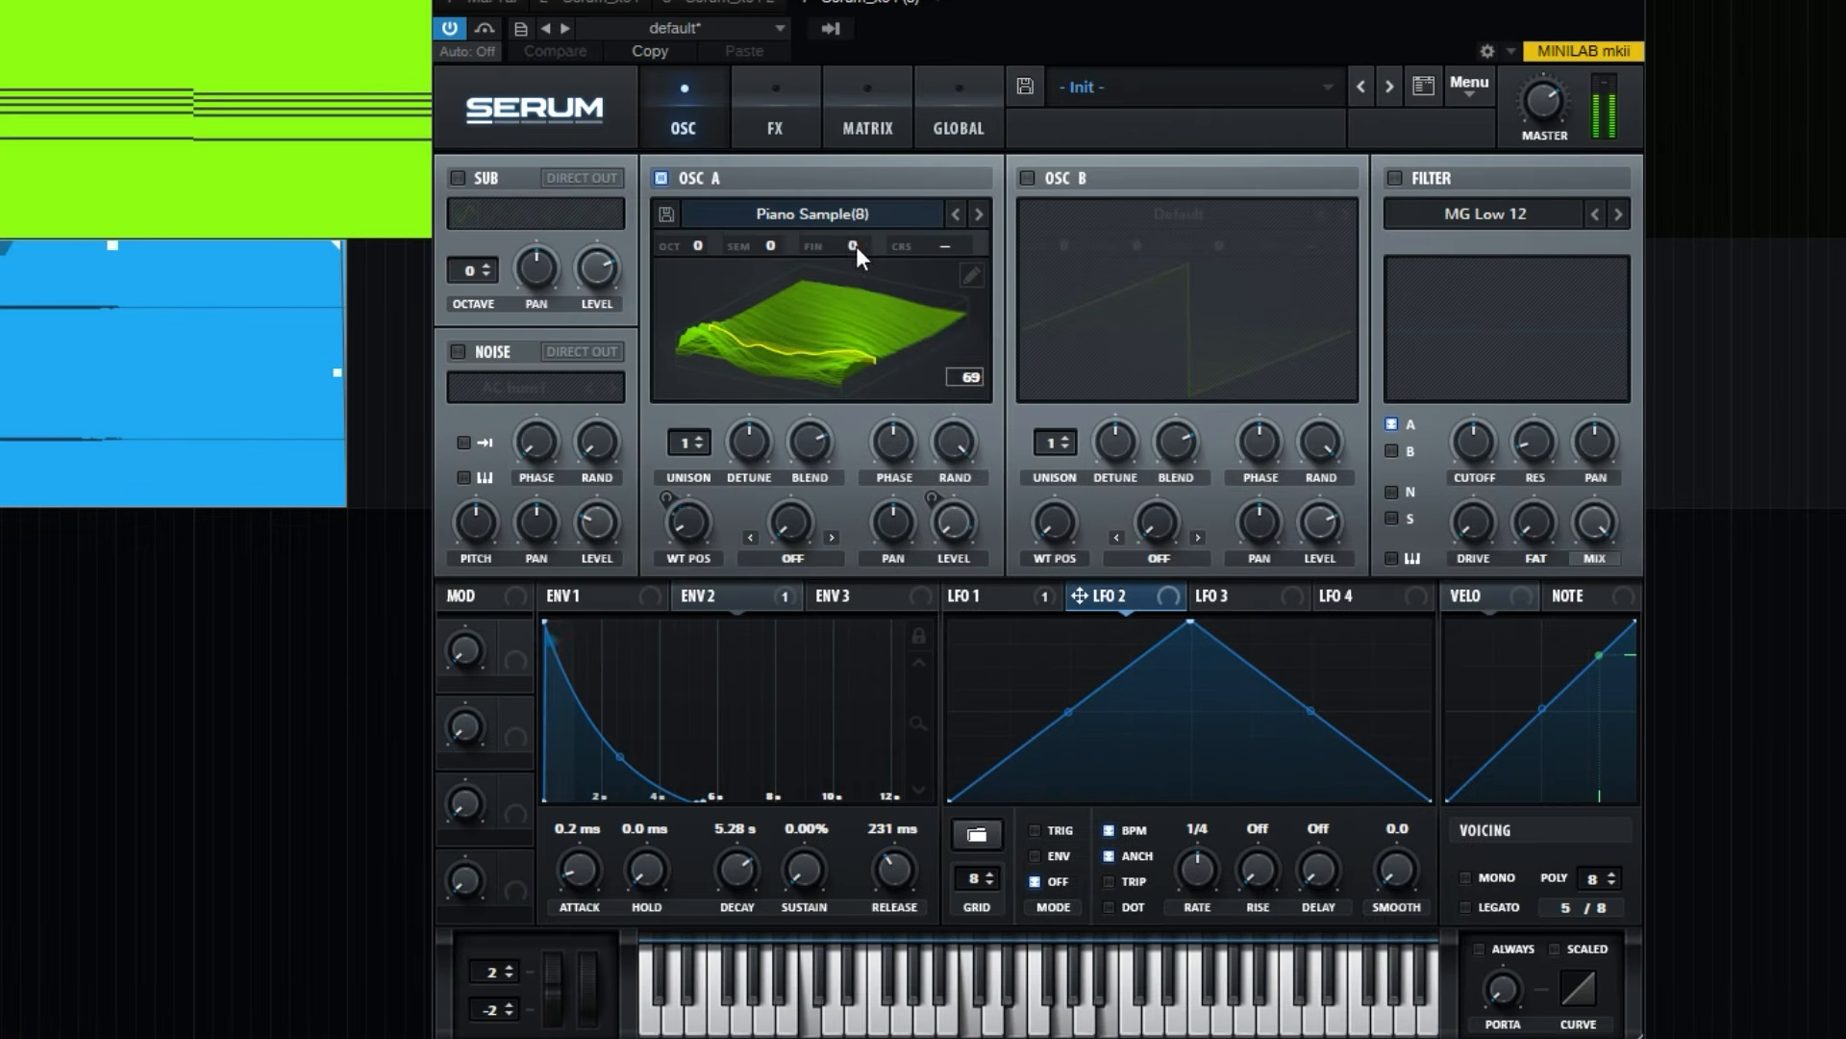
Assign LFO 2 to Oscillator A's fine tuning at 2.1 Hz without BPM sync, and draw an irregular multi-peak wobble curve
{"action": "left_click_drag", "start_coordinate": [946, 323], "coordinate": [947, 465]}
{"action": "left_click_drag", "start_coordinate": [823, 190], "coordinate": [822, 149]}
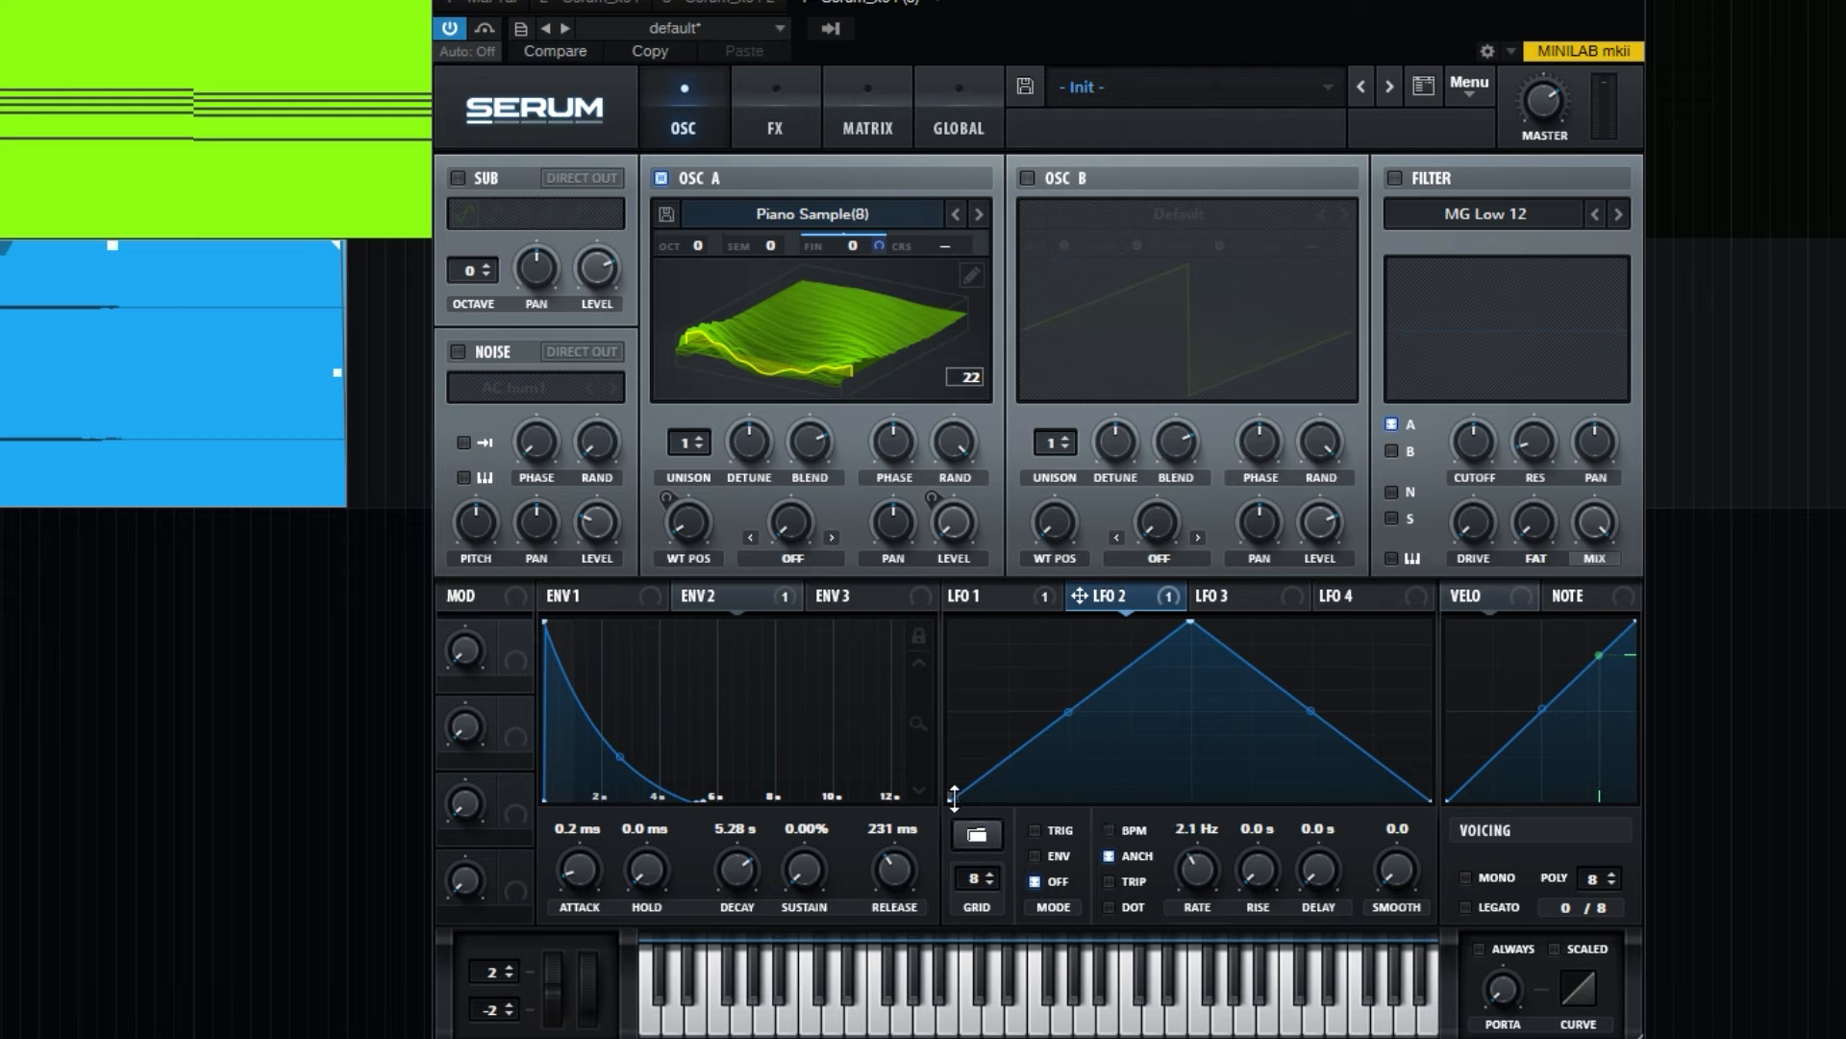
{"action": "left_click_drag", "start_coordinate": [954, 796], "coordinate": [977, 726]}
{"action": "double_click", "coordinate": [1043, 680]}
{"action": "left_click_drag", "start_coordinate": [1026, 706], "coordinate": [1031, 717]}
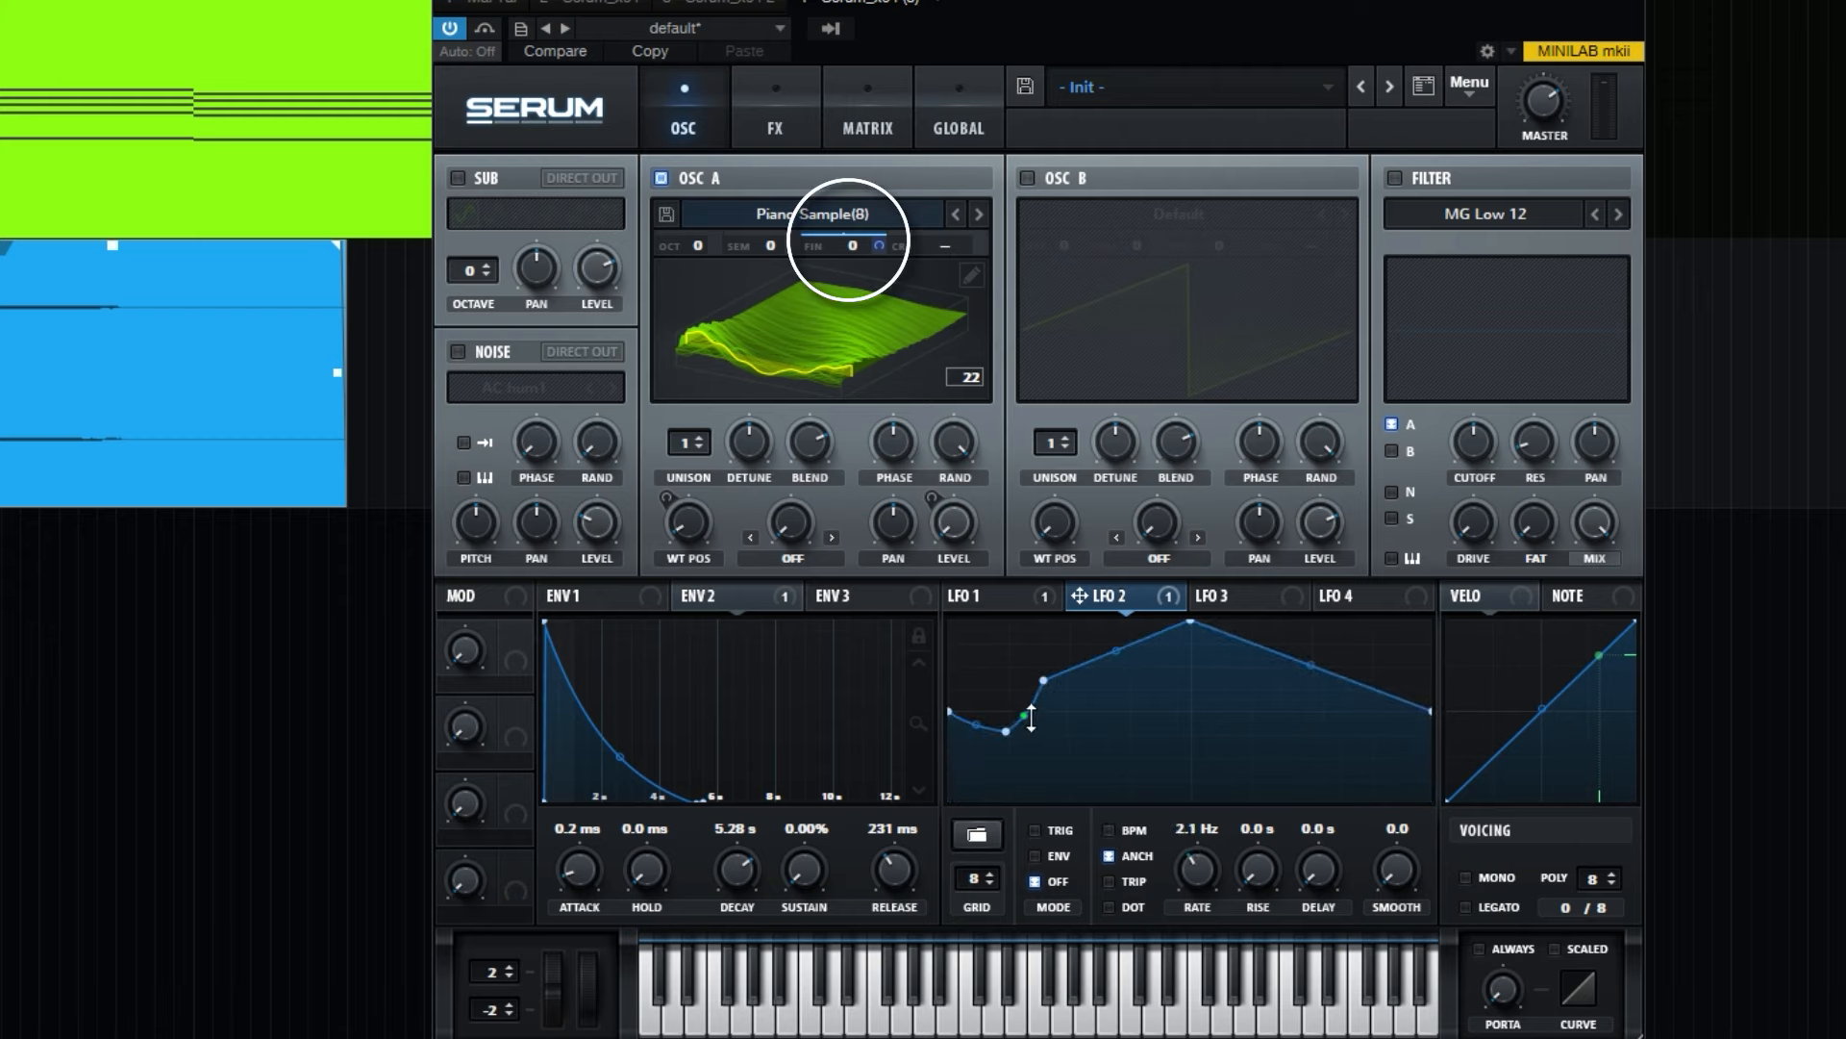
{"action": "double_click", "coordinate": [1069, 741]}
{"action": "left_click_drag", "start_coordinate": [1191, 621], "coordinate": [1123, 667]}
{"action": "left_click_drag", "start_coordinate": [1097, 704], "coordinate": [1155, 737]}
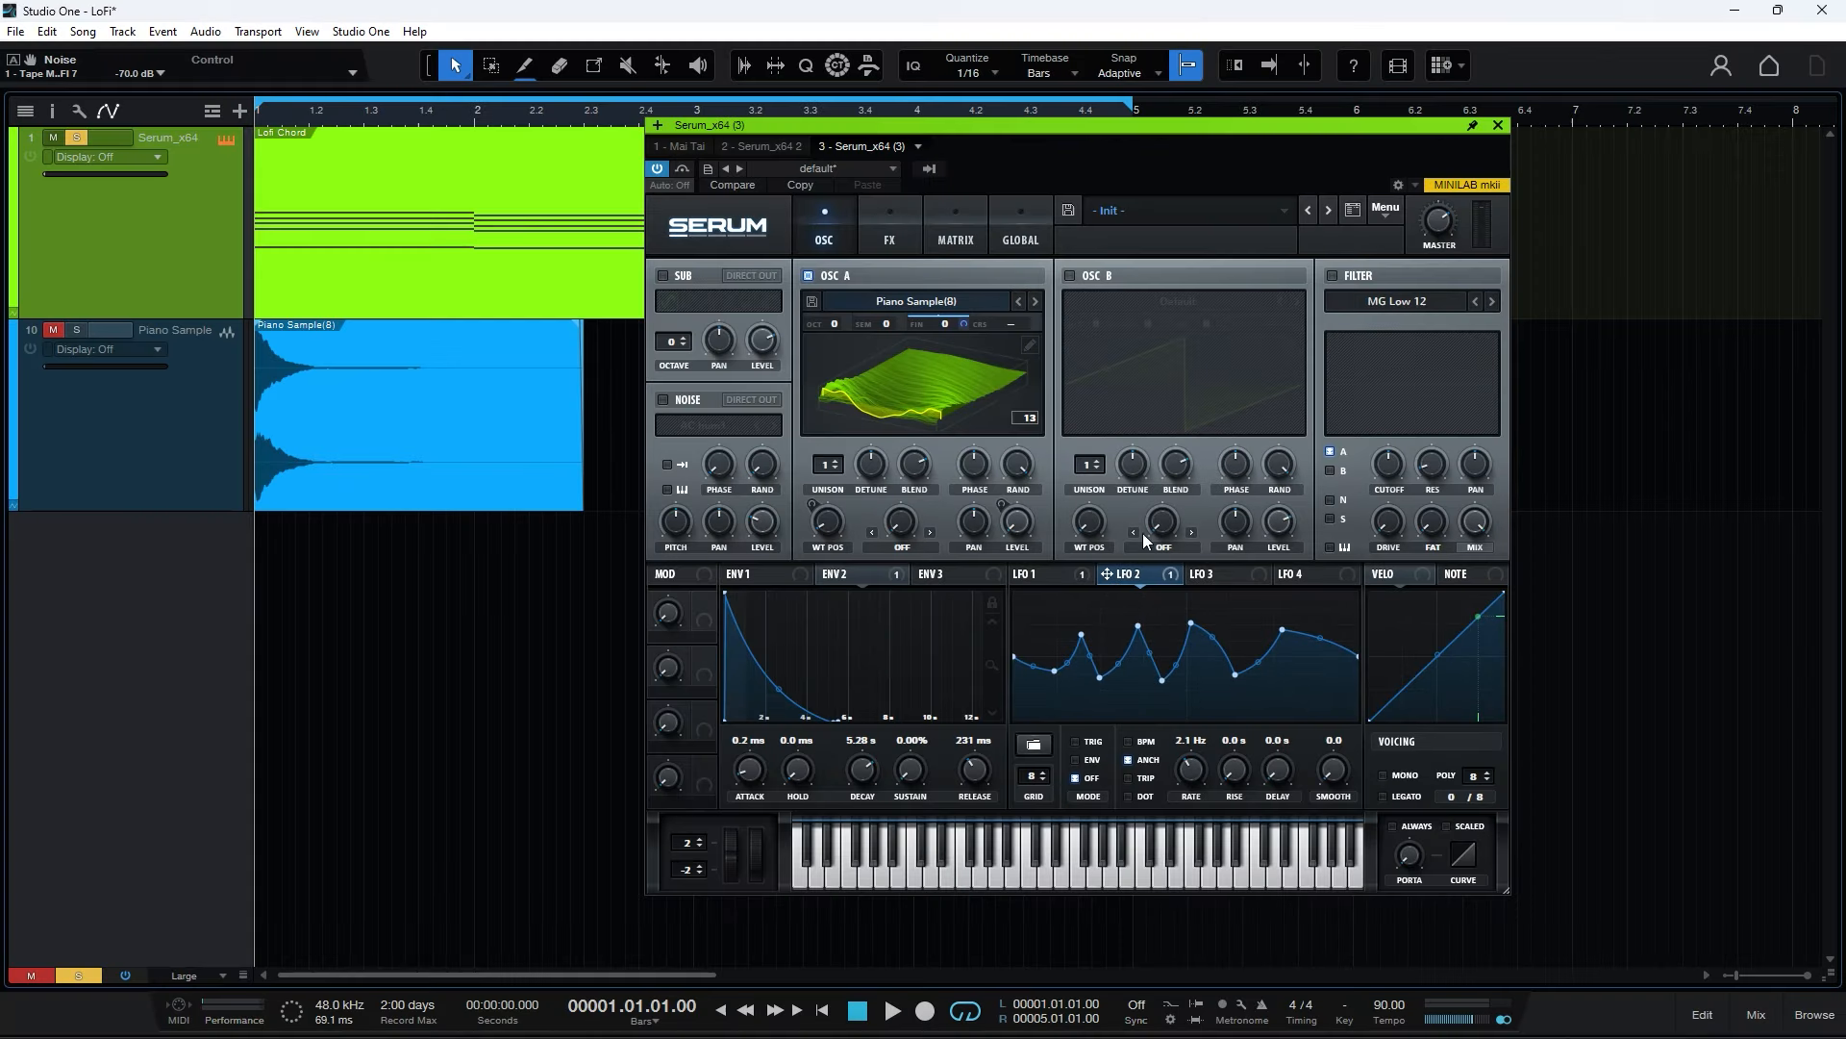
Set the modulation amount of LFO 2 on Oscillator A's fine tuning to 50 in the matrix and audition it
{"action": "left_click", "coordinate": [868, 115]}
{"action": "mouse_move", "coordinate": [793, 316]}
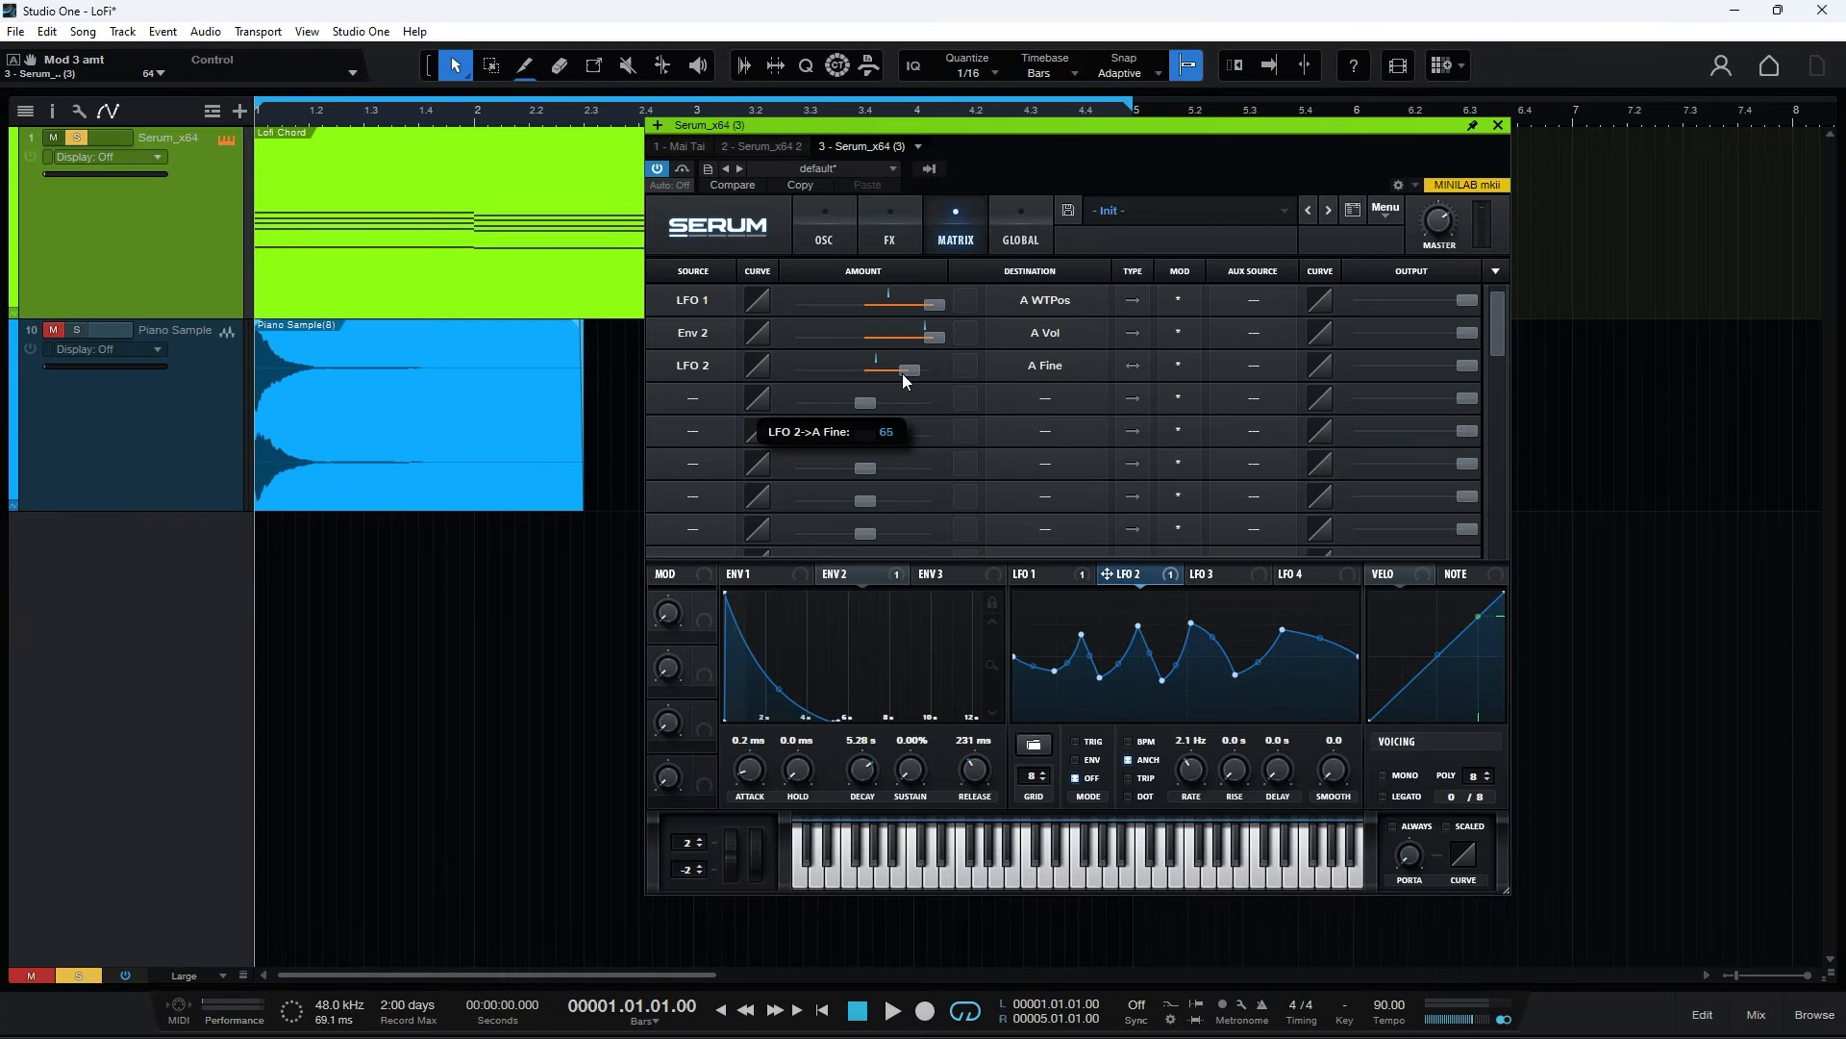
{"action": "left_click_drag", "start_coordinate": [894, 383], "coordinate": [898, 377]}
{"action": "key", "text": "space"}
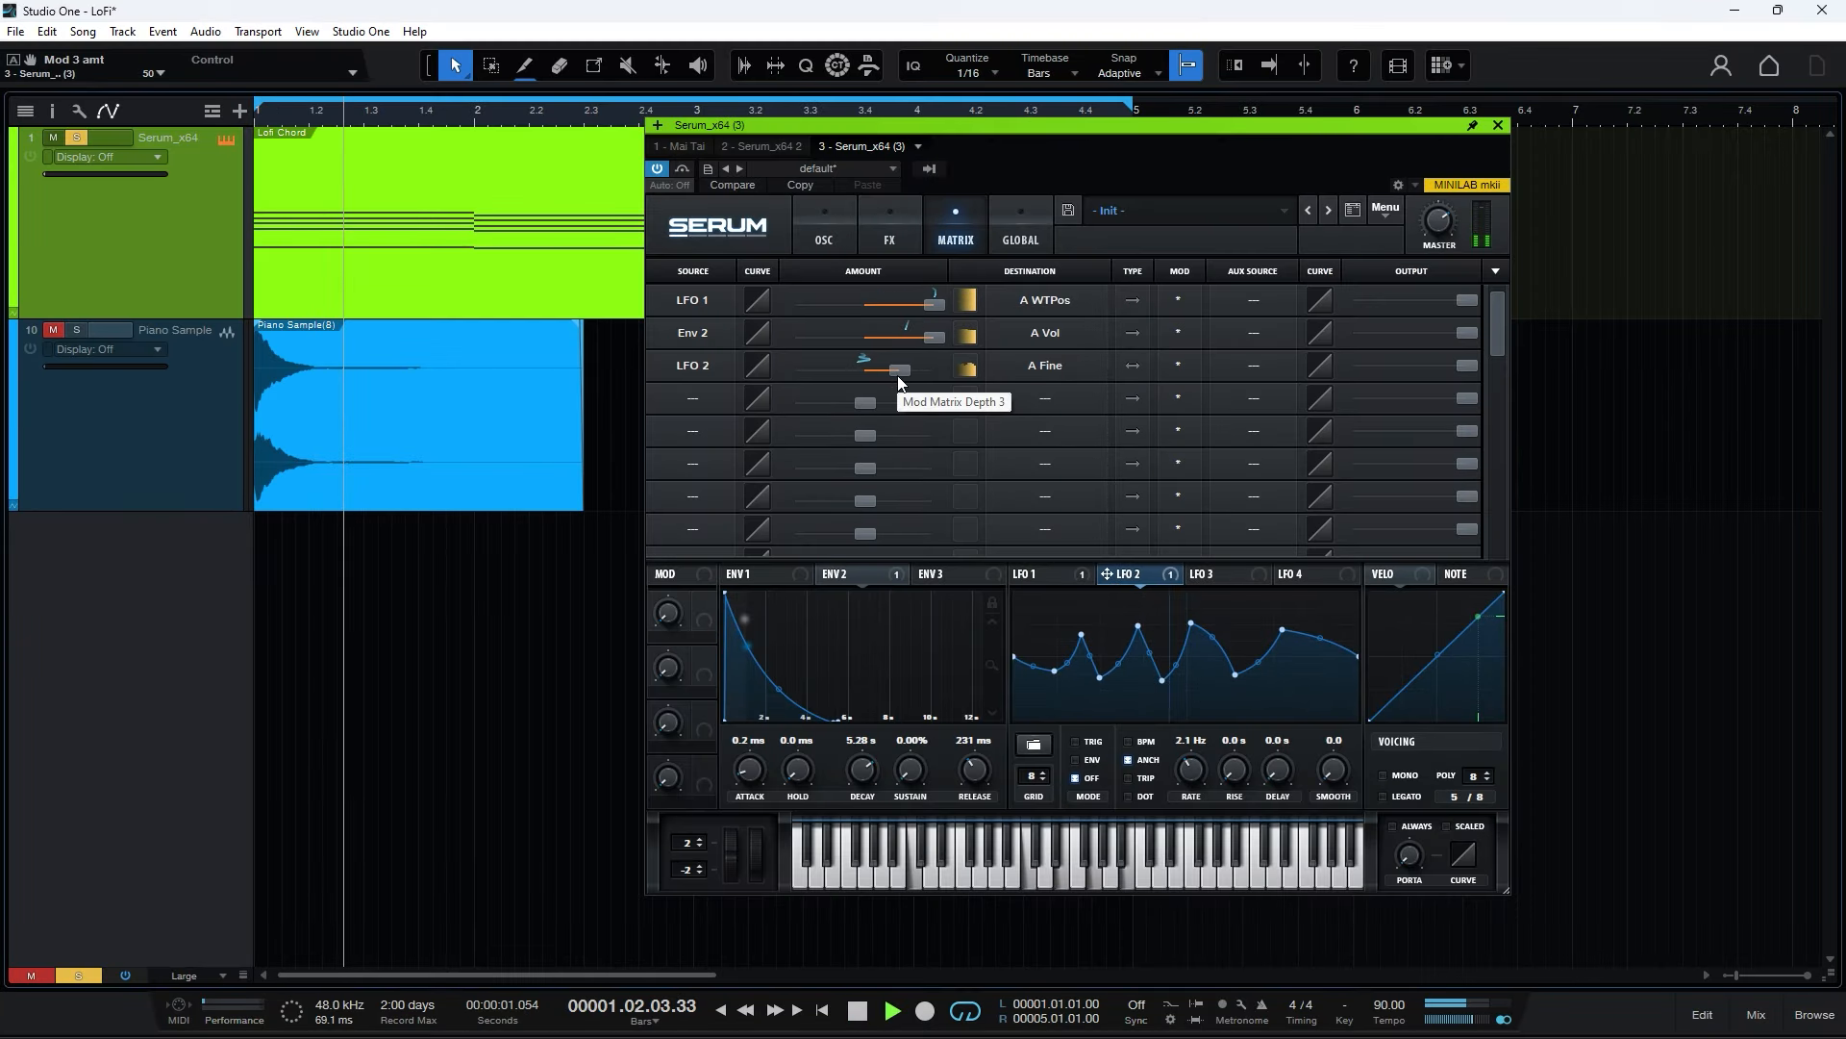
Enable the noise oscillator and load the Atmos 20 sample from the SOR folder
{"action": "left_click", "coordinate": [832, 221]}
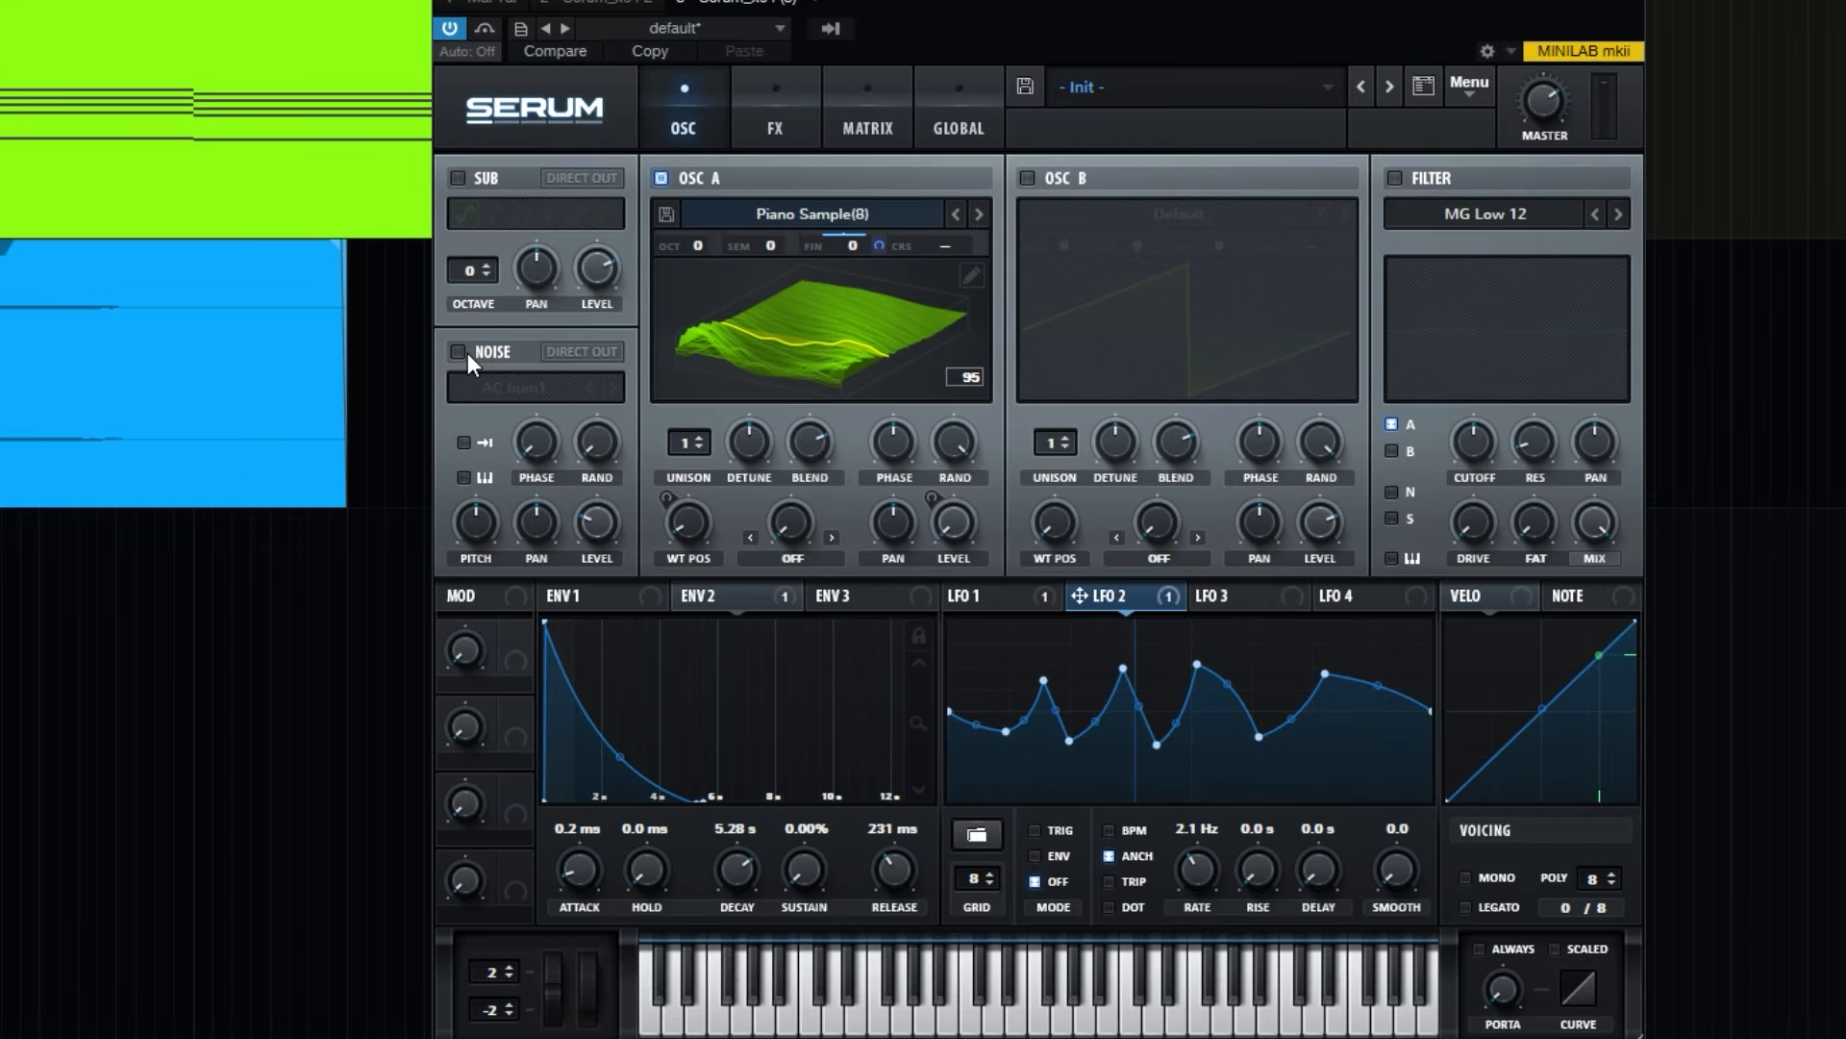
{"action": "left_click", "coordinate": [465, 353]}
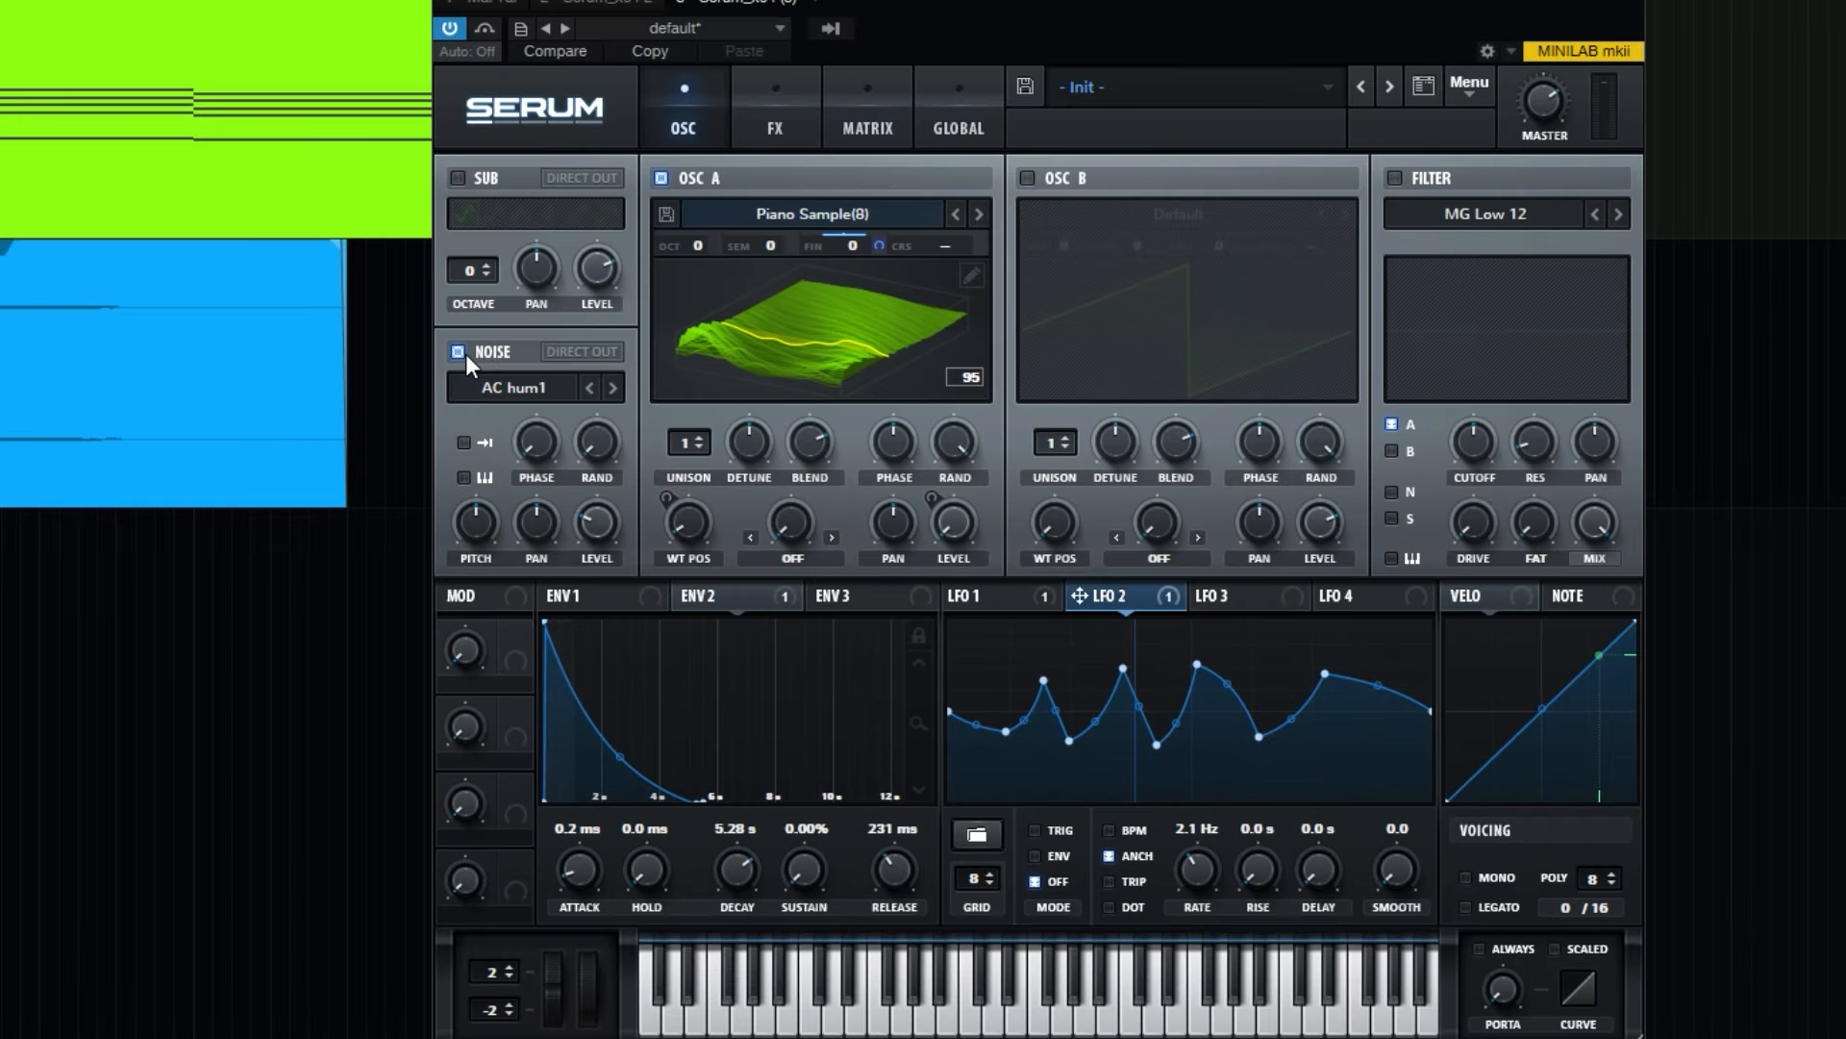
{"action": "left_click", "coordinate": [521, 381]}
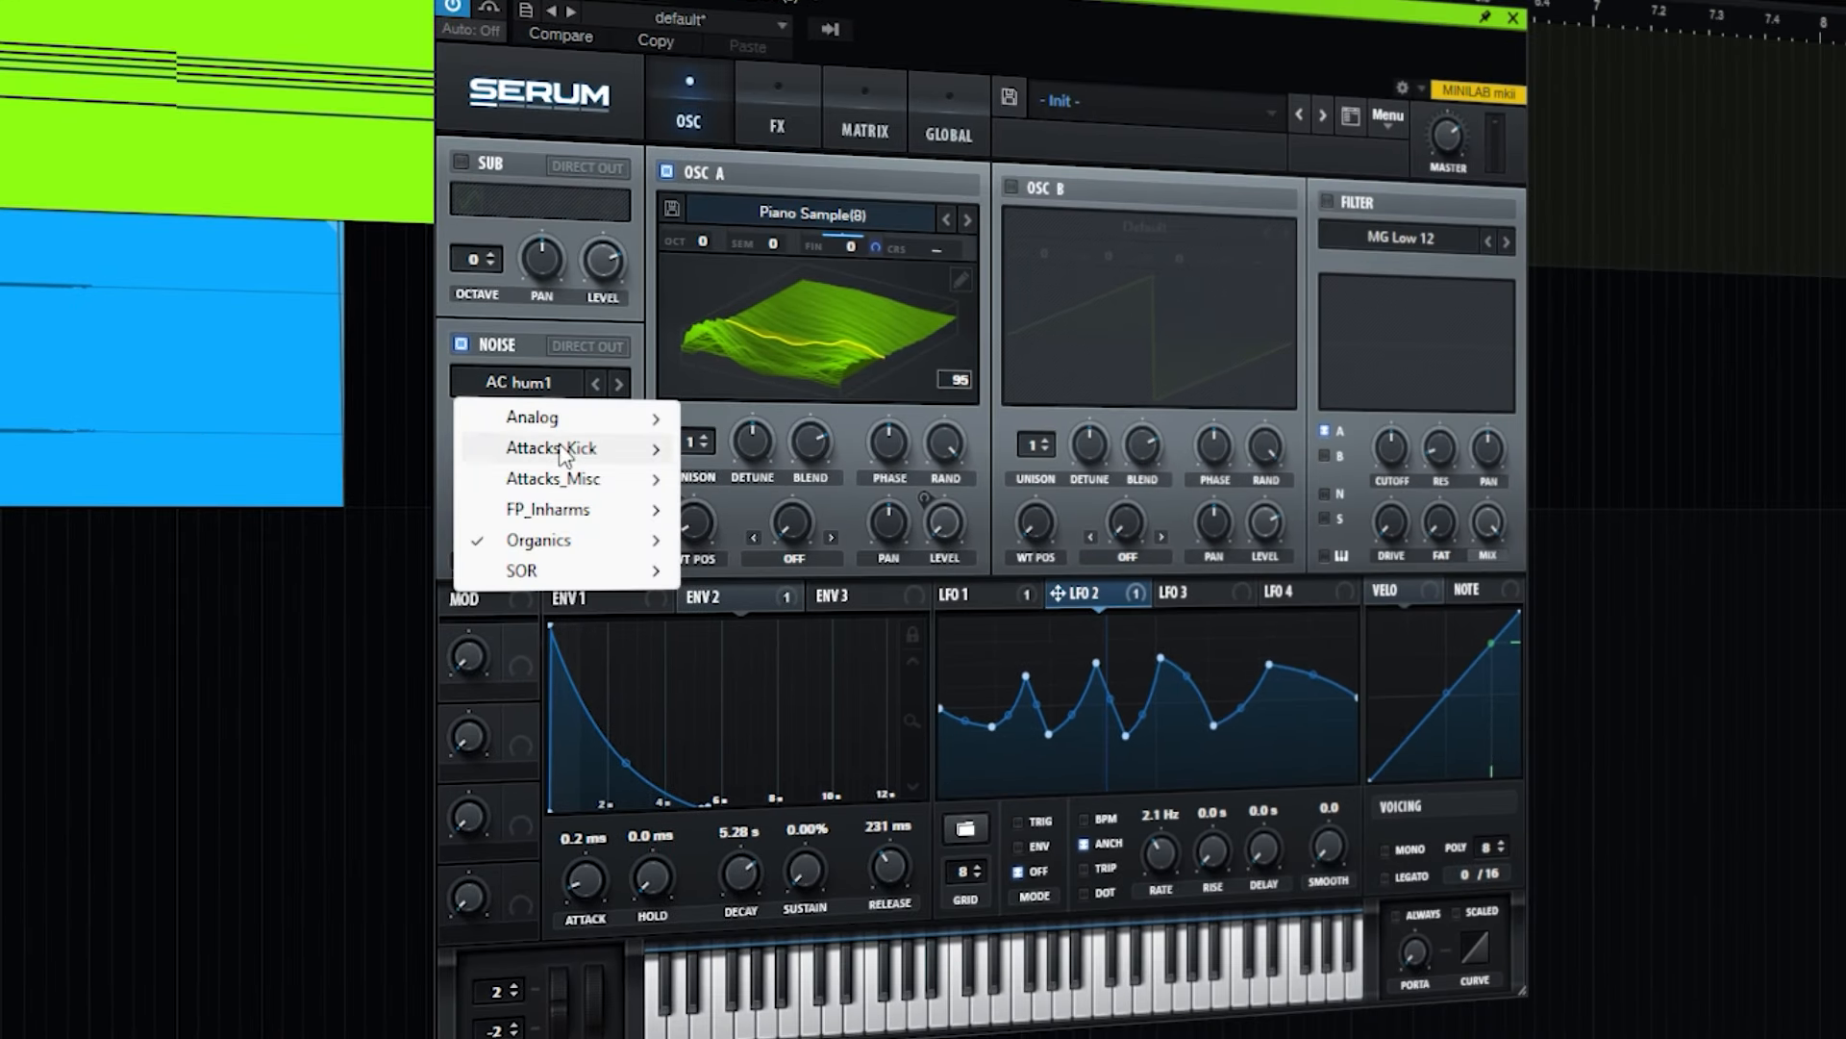
{"action": "mouse_move", "coordinate": [601, 575]}
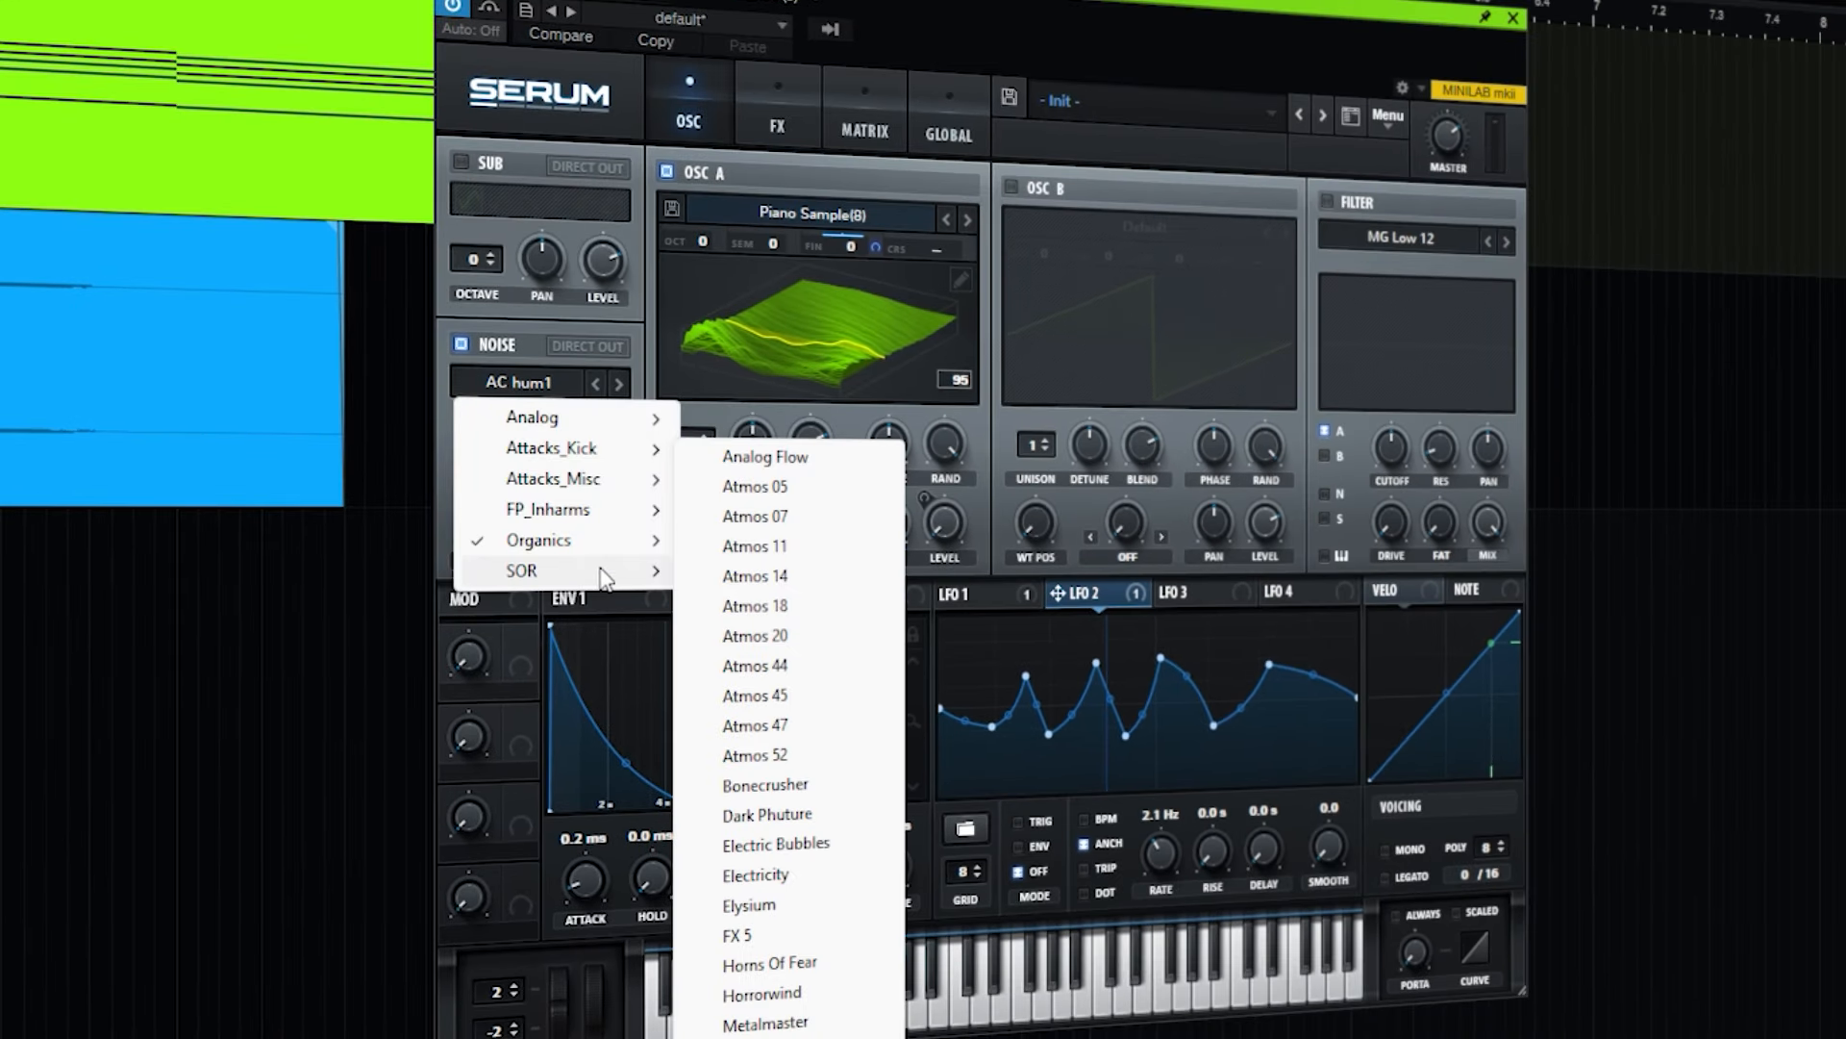
{"action": "left_click", "coordinate": [755, 636]}
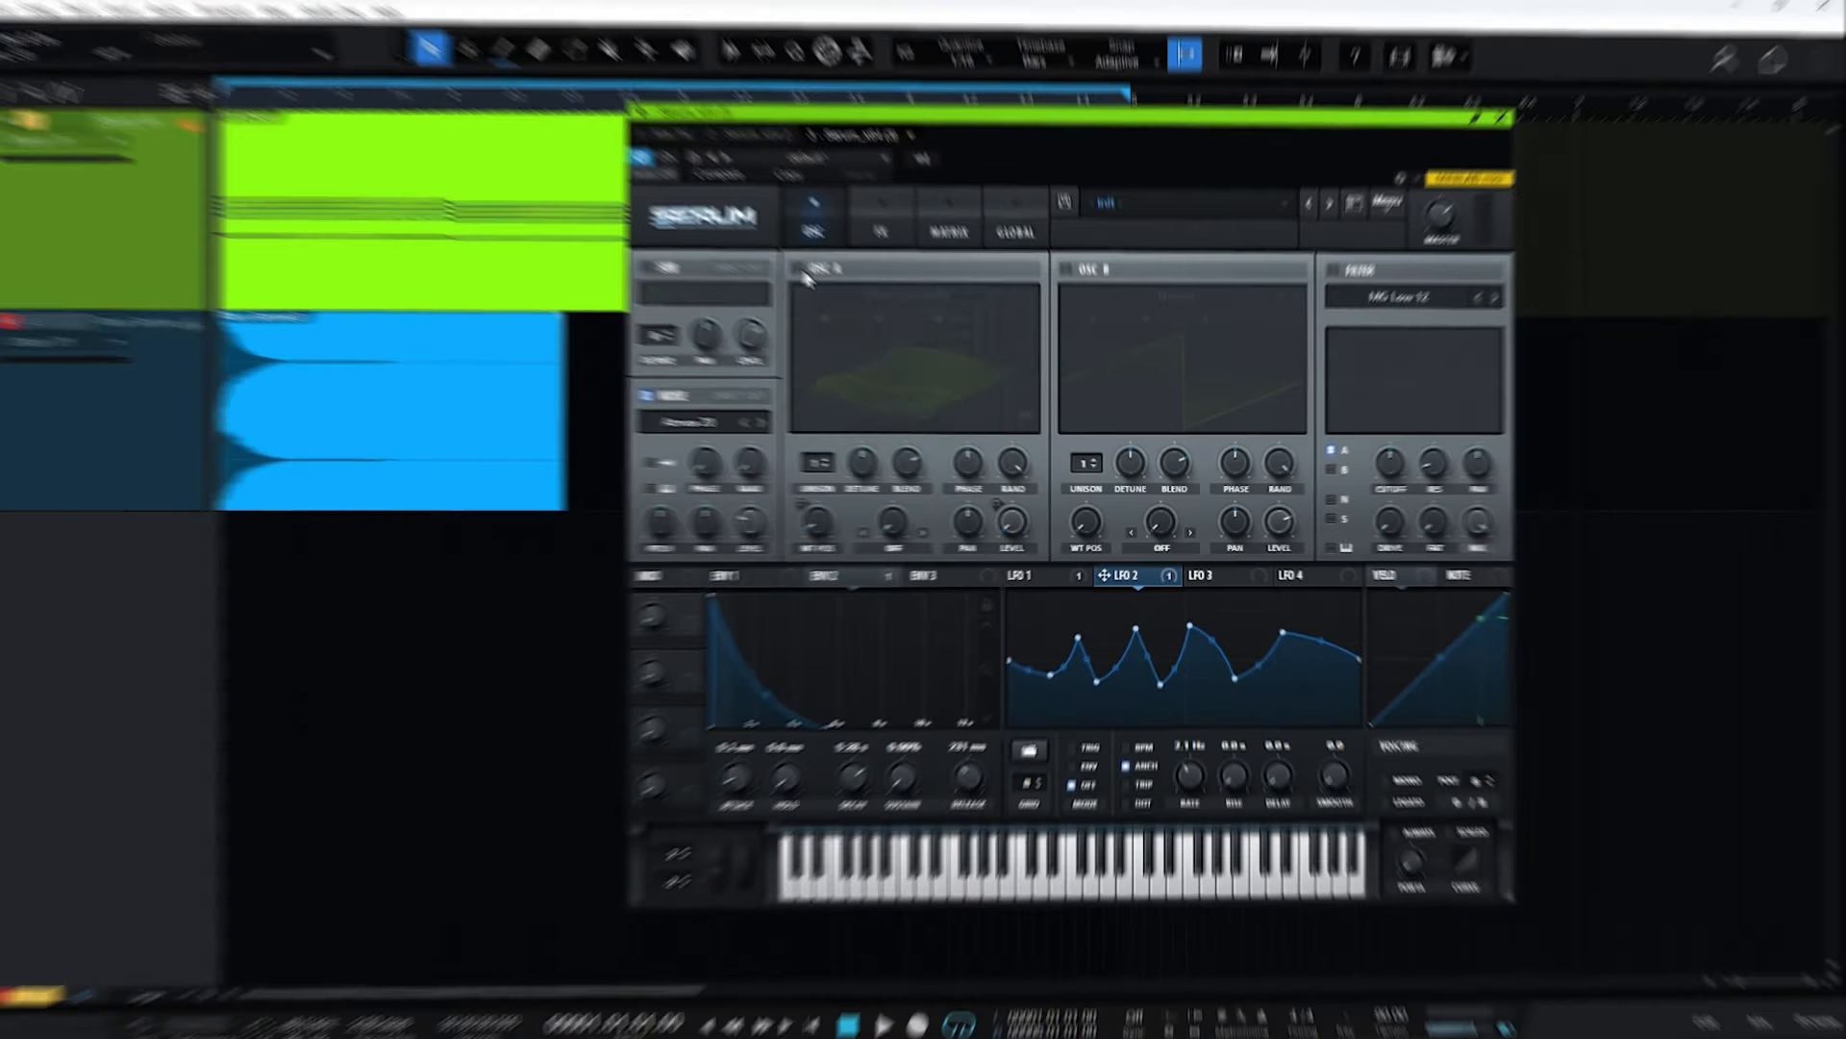
Audition the noise with Oscillator A switched off, re-enable the oscillator and set the noise level to 41%
{"action": "left_click", "coordinate": [666, 171]}
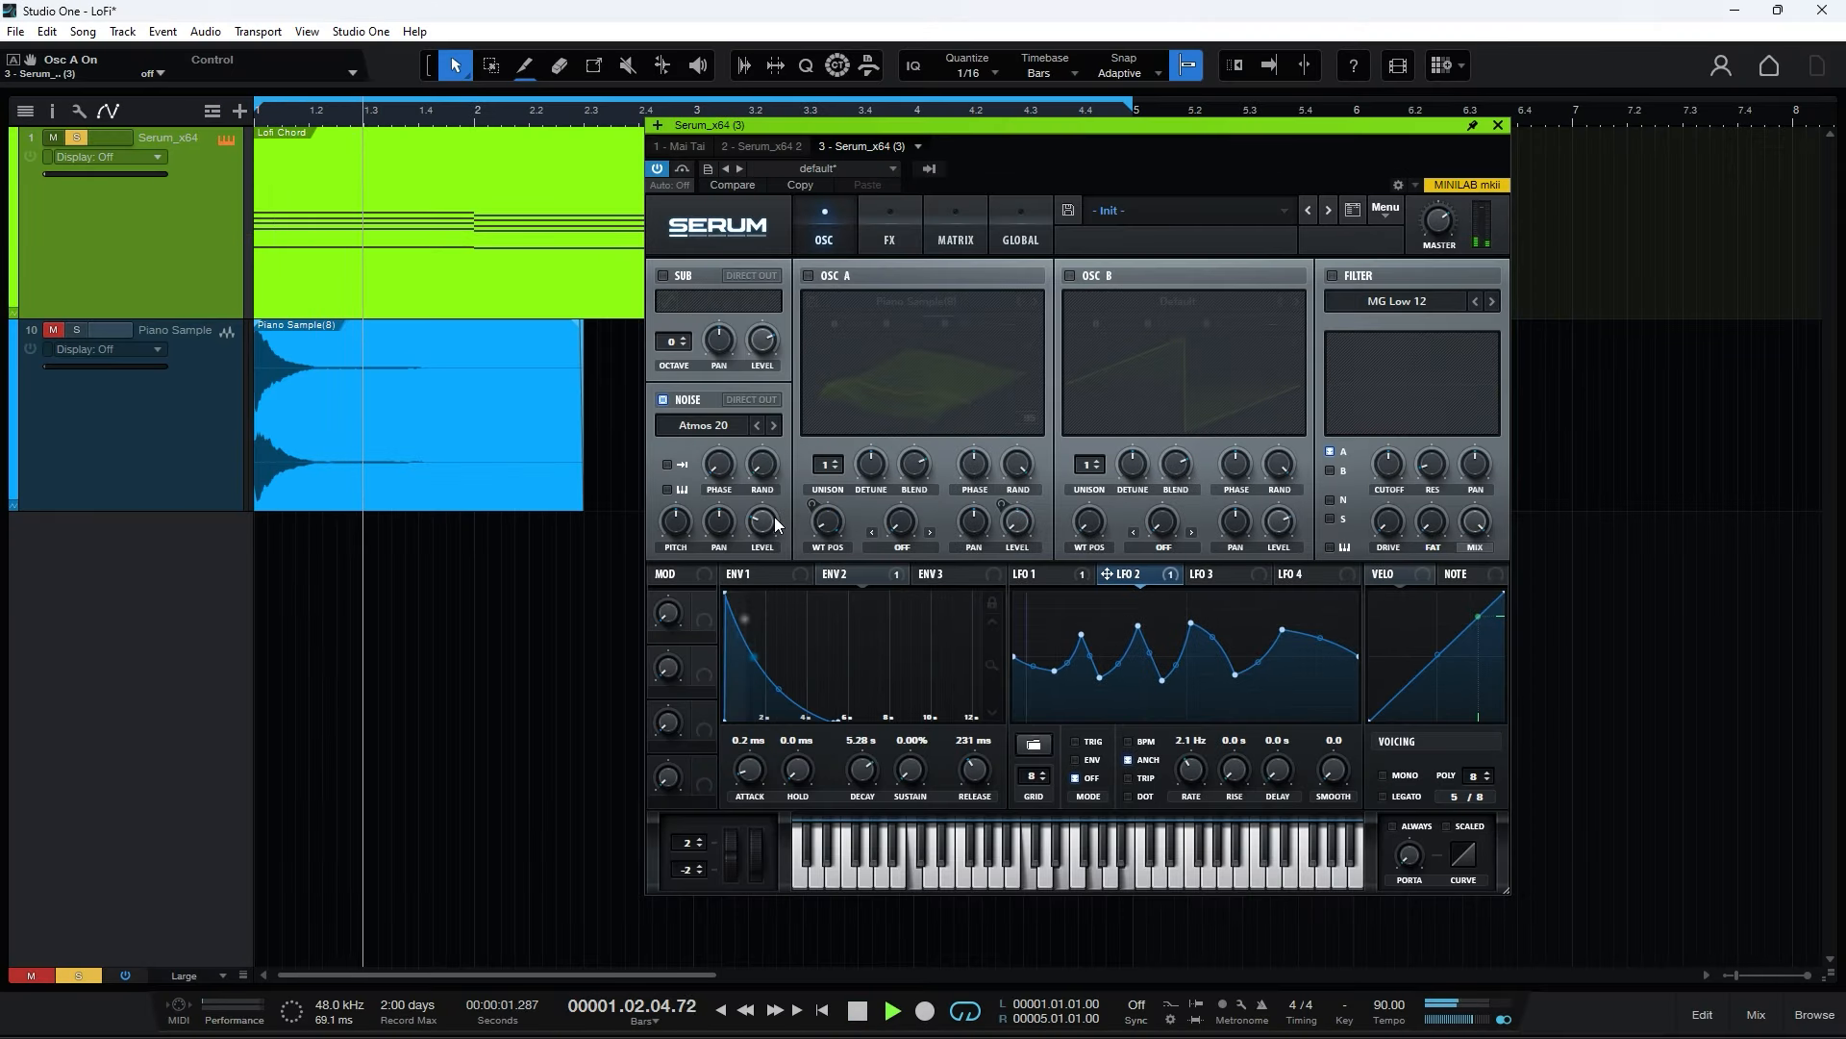
{"action": "left_click_drag", "start_coordinate": [763, 520], "coordinate": [758, 459]}
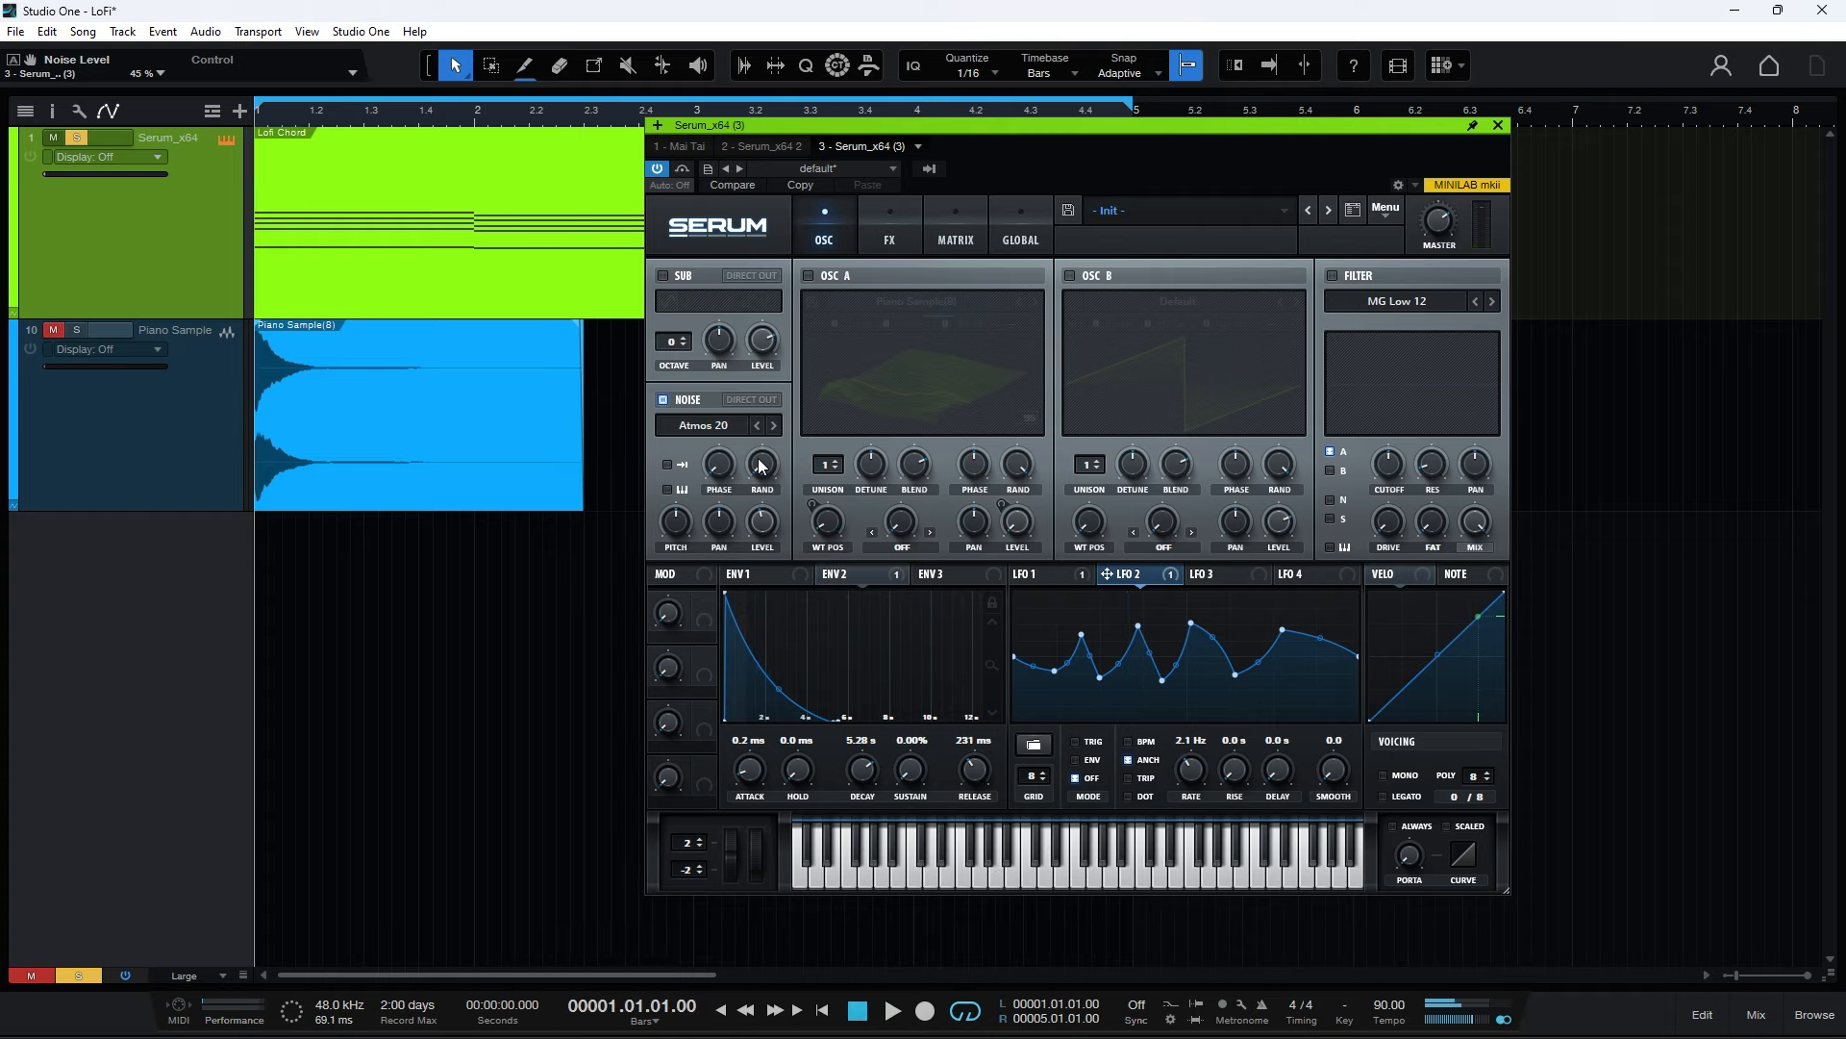
{"action": "left_click", "coordinate": [809, 276]}
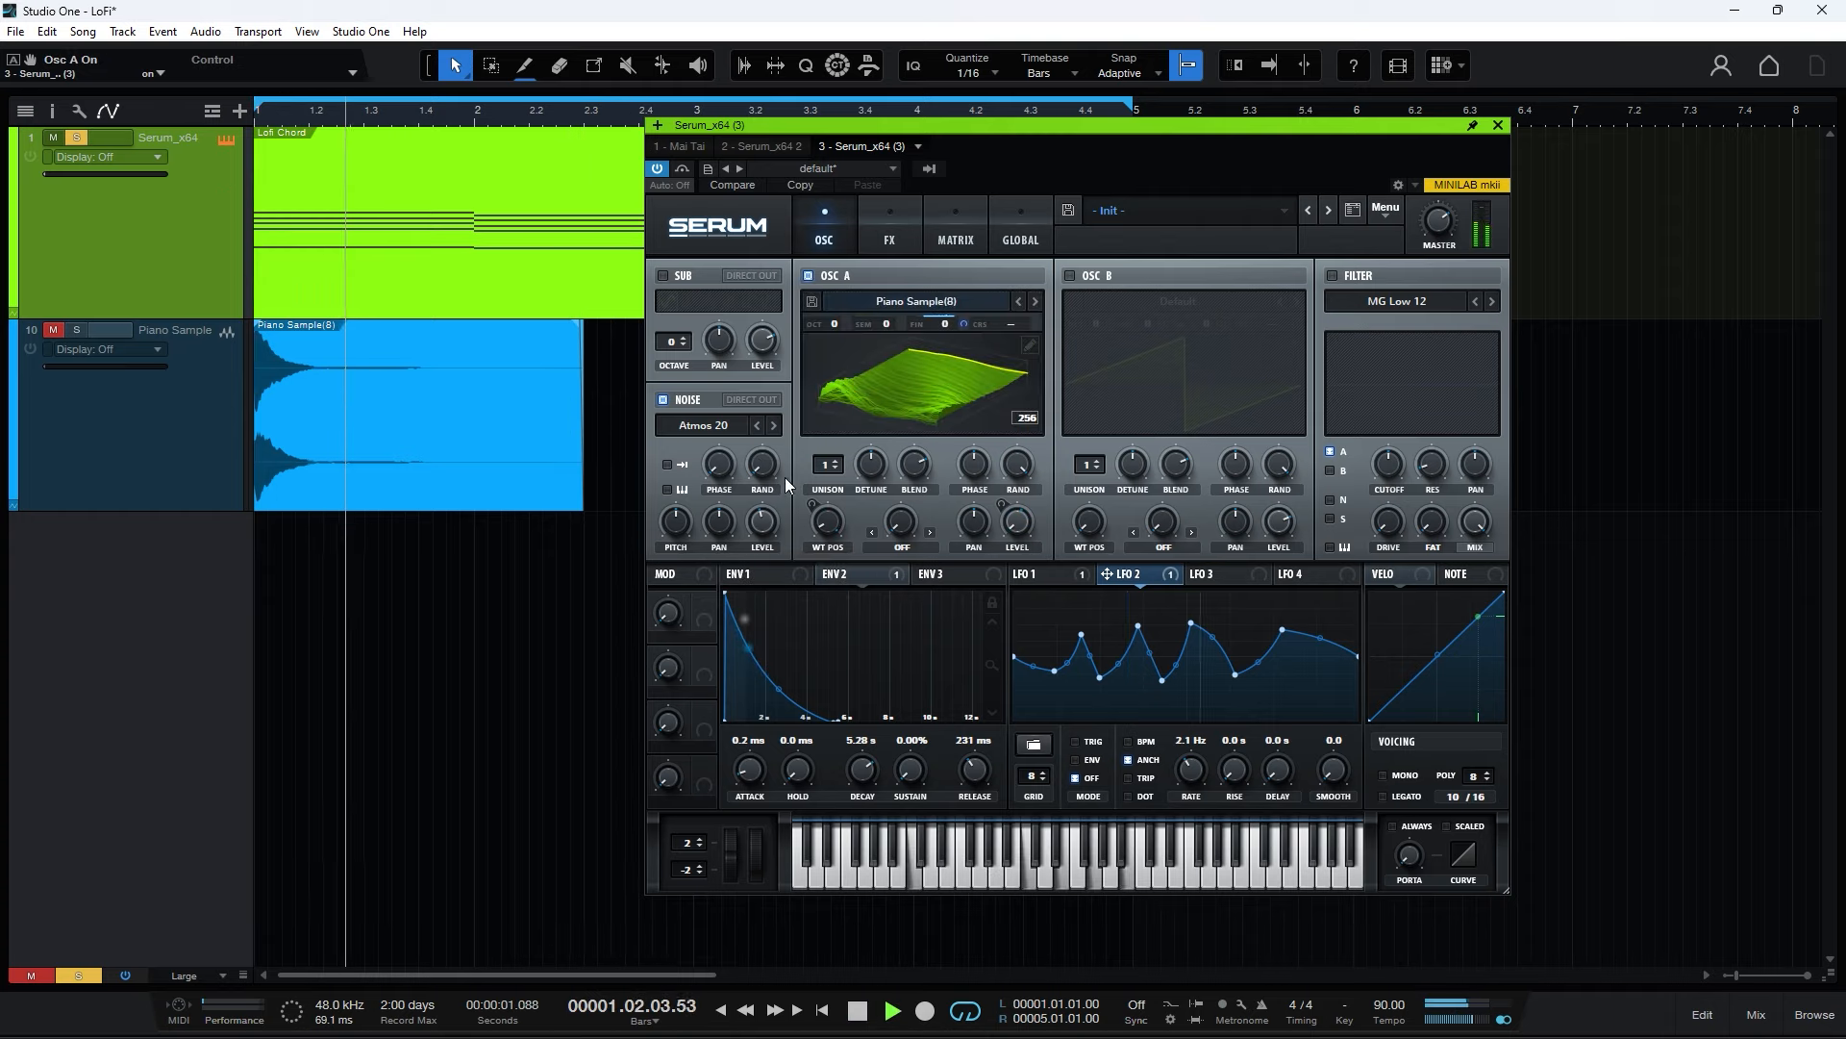
{"action": "left_click_drag", "start_coordinate": [775, 521], "coordinate": [775, 528]}
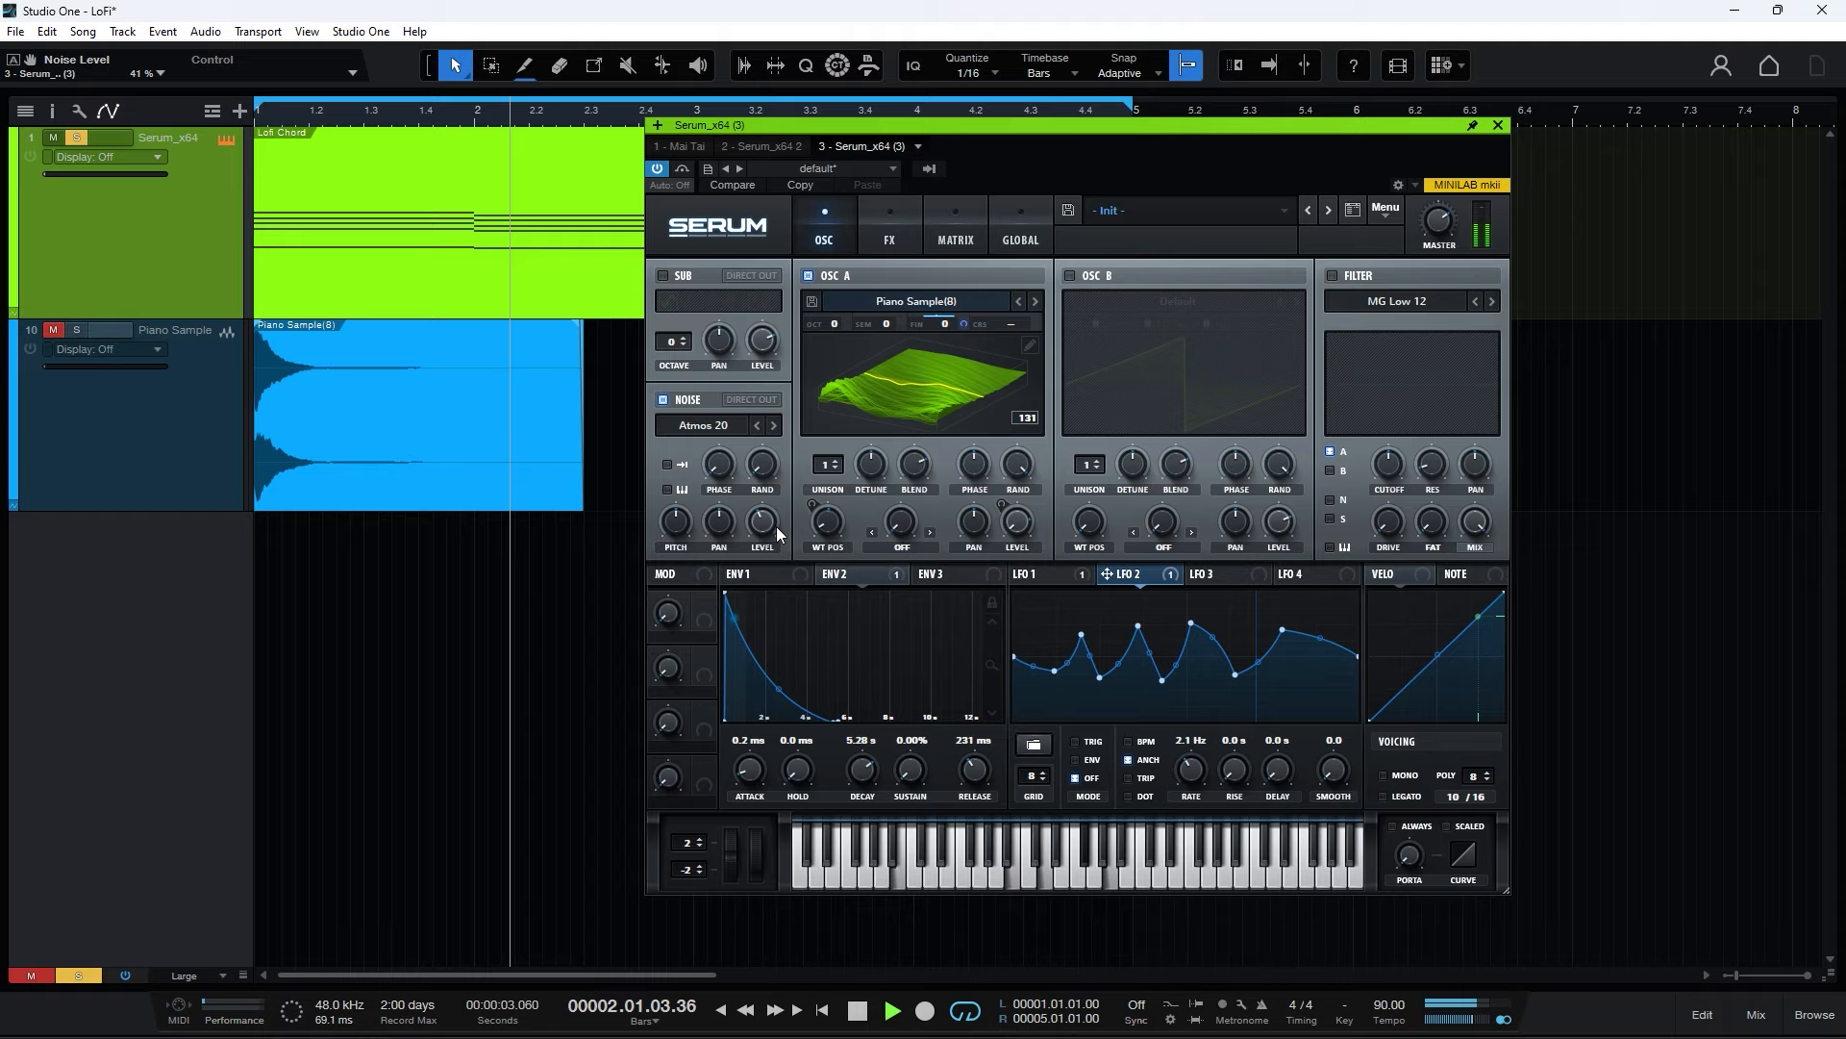
{"action": "key", "text": "space"}
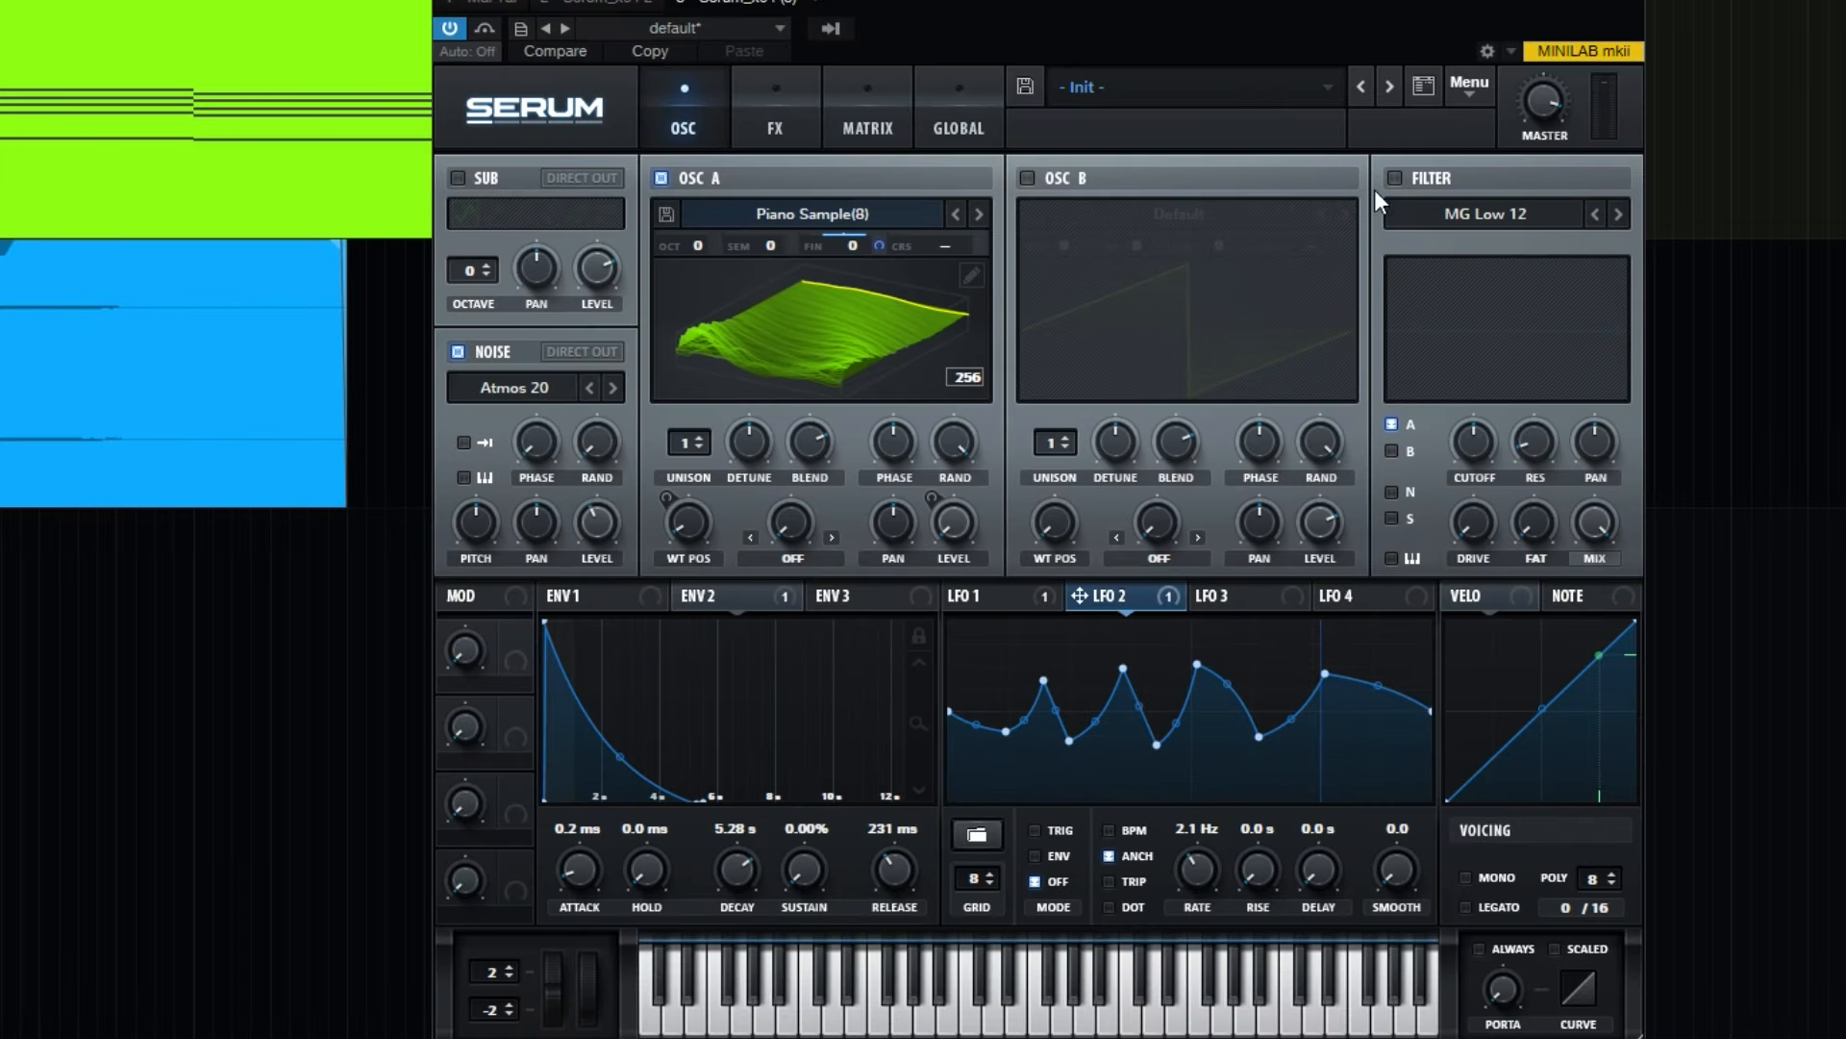
Enable the MG Low 12 filter on Oscillator A, assign LFO 2 to its cutoff with an amount of 25 and audition it
{"action": "left_click", "coordinate": [1356, 281]}
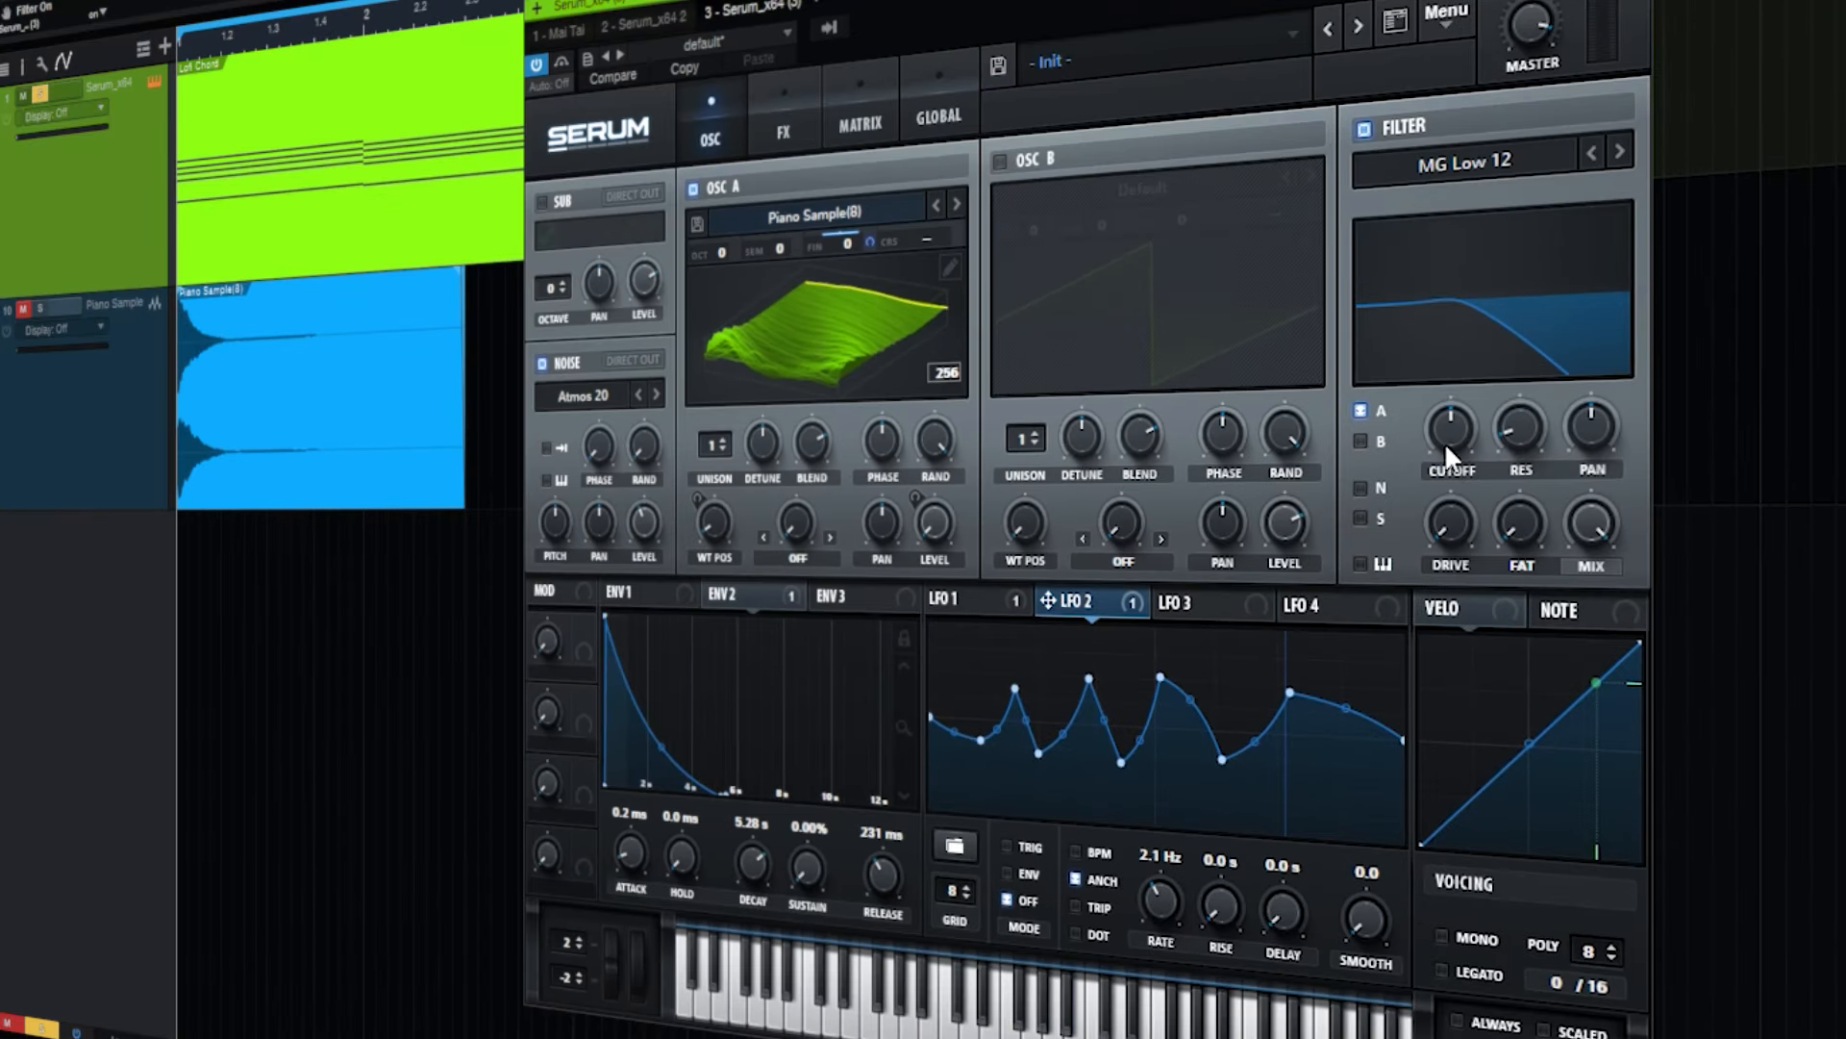
{"action": "mouse_move", "coordinate": [1445, 442]}
{"action": "left_mouse_down"}
{"action": "mouse_move", "coordinate": [1456, 365]}
{"action": "mouse_move", "coordinate": [1444, 422]}
{"action": "left_mouse_up"}
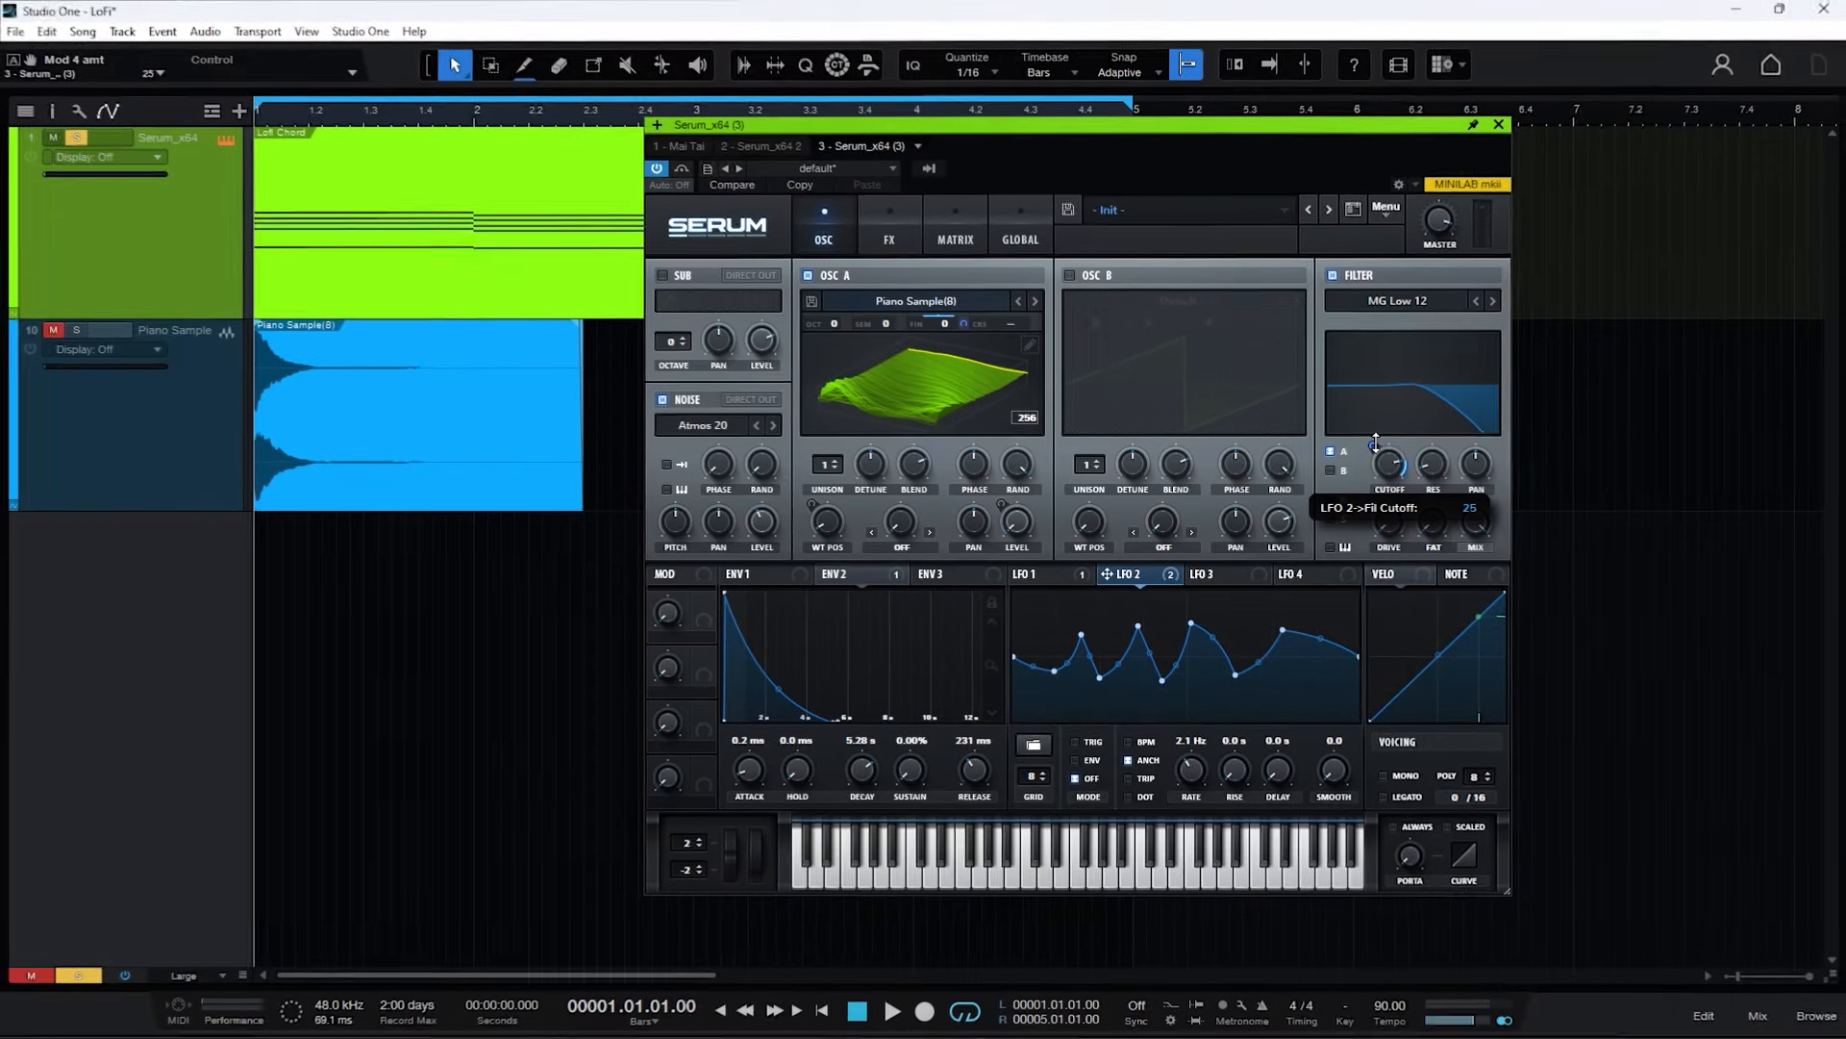
{"action": "key", "text": "space"}
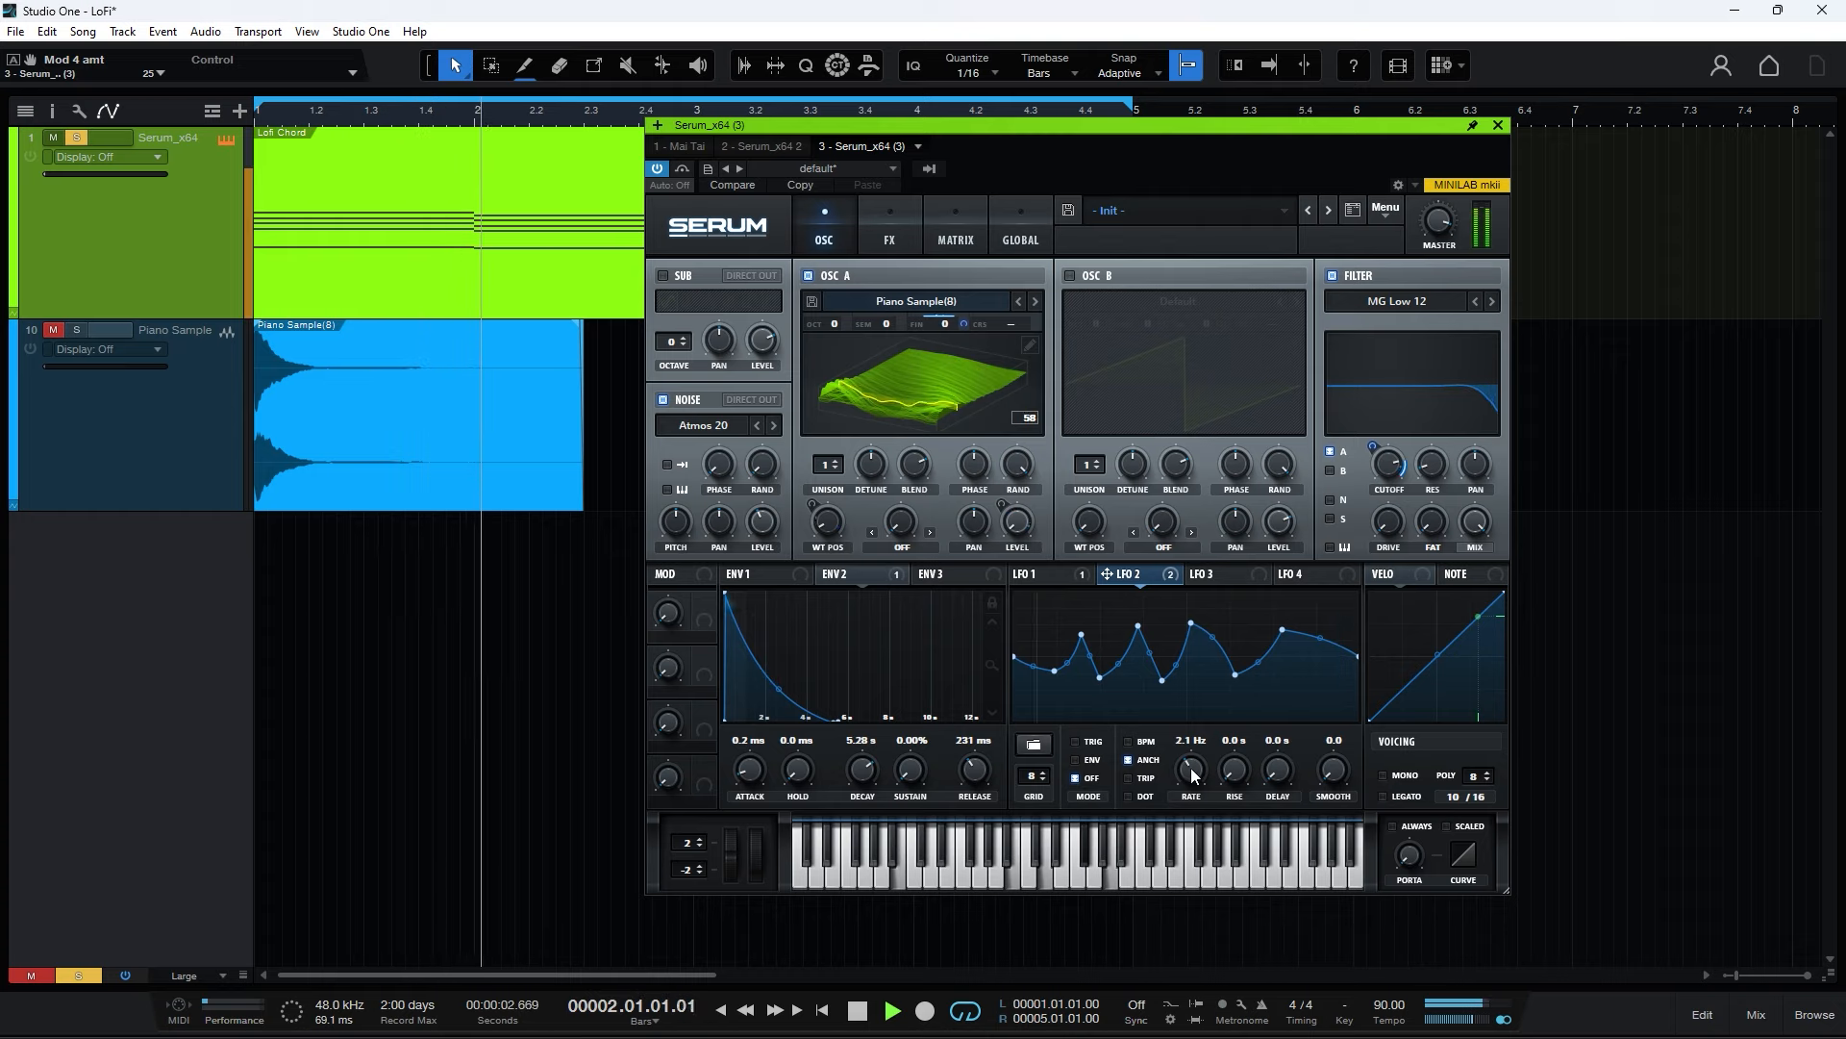
Slow LFO 2 to a rate of 1.2 Hz while the chord plays, and stop playback
{"action": "left_click_drag", "start_coordinate": [1191, 770], "coordinate": [1193, 784]}
{"action": "scroll", "coordinate": [1192, 783], "scroll_direction": "up", "scroll_amount": 2}
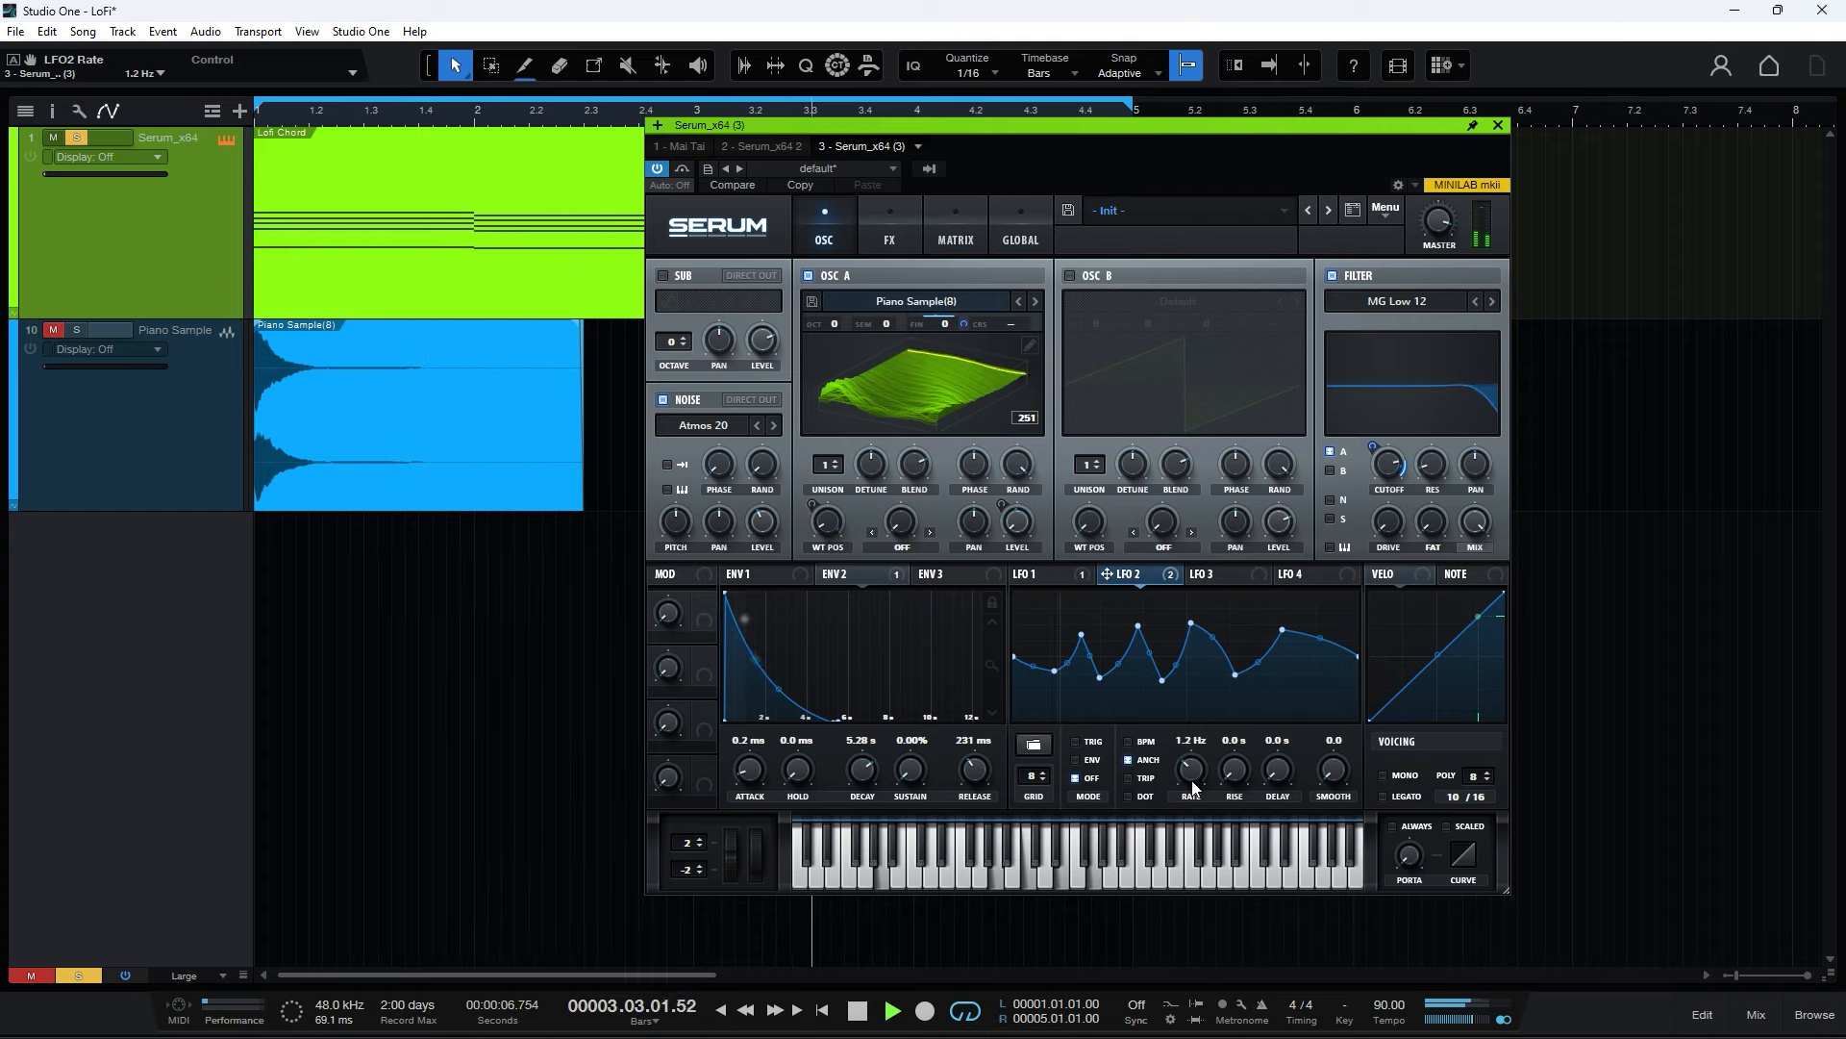
{"action": "key", "text": "space"}
Enable the Hyper/Dimension effect and a Hall reverb, setting the reverb's high cut to 21% and its spin to 29% while auditioning
{"action": "left_click", "coordinate": [890, 231]}
{"action": "left_click", "coordinate": [670, 279]}
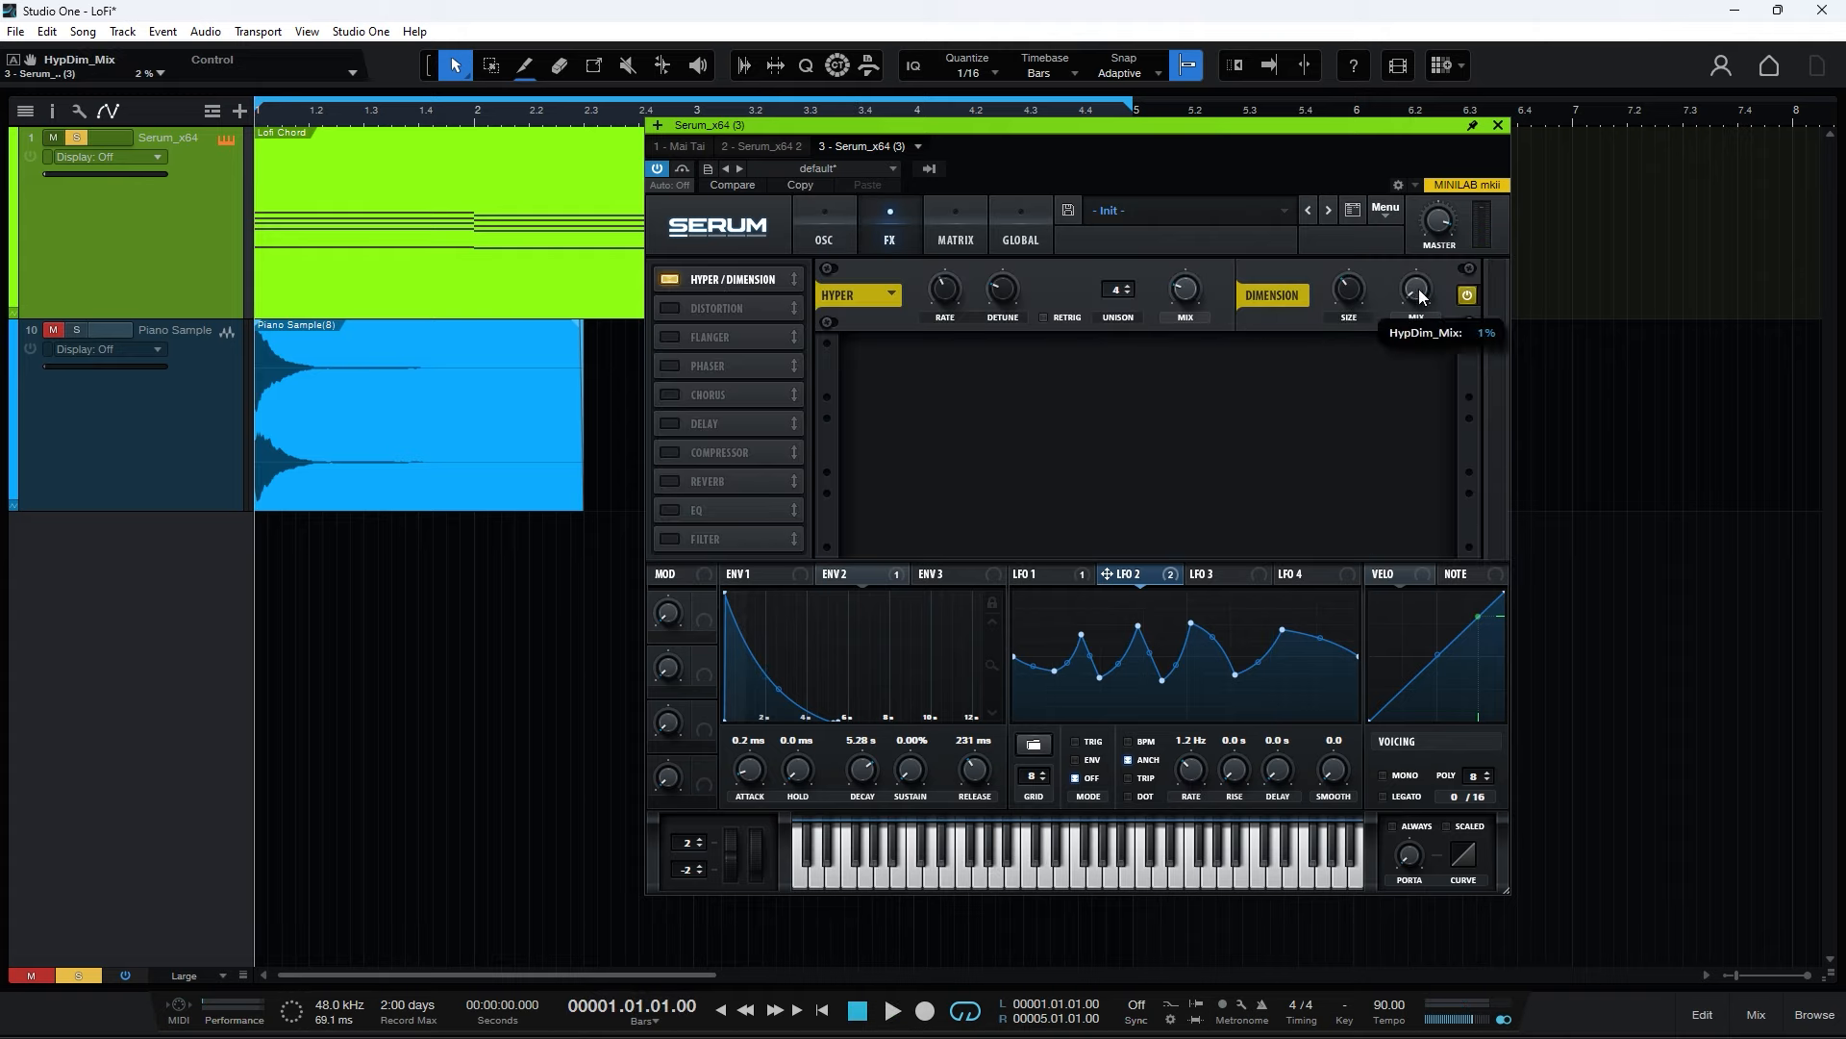
{"action": "left_click", "coordinate": [762, 481]}
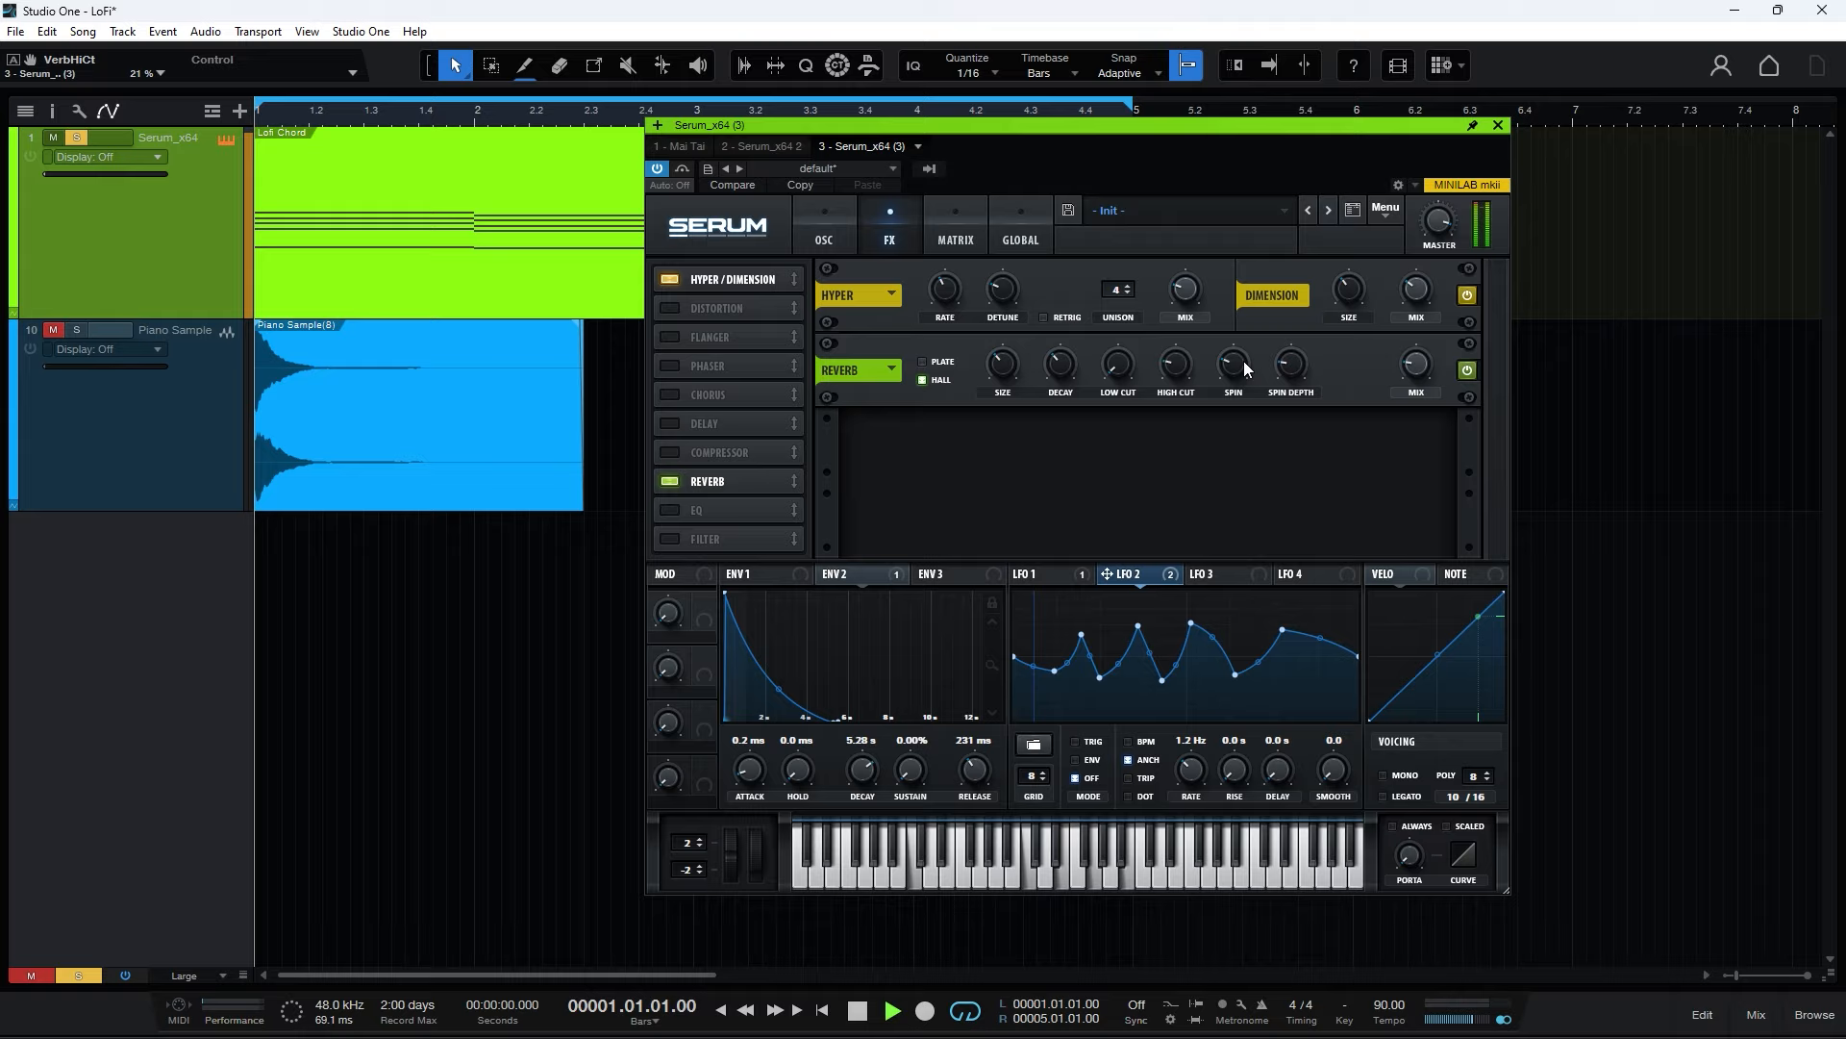
{"action": "key", "text": "space"}
{"action": "key", "text": "space"}
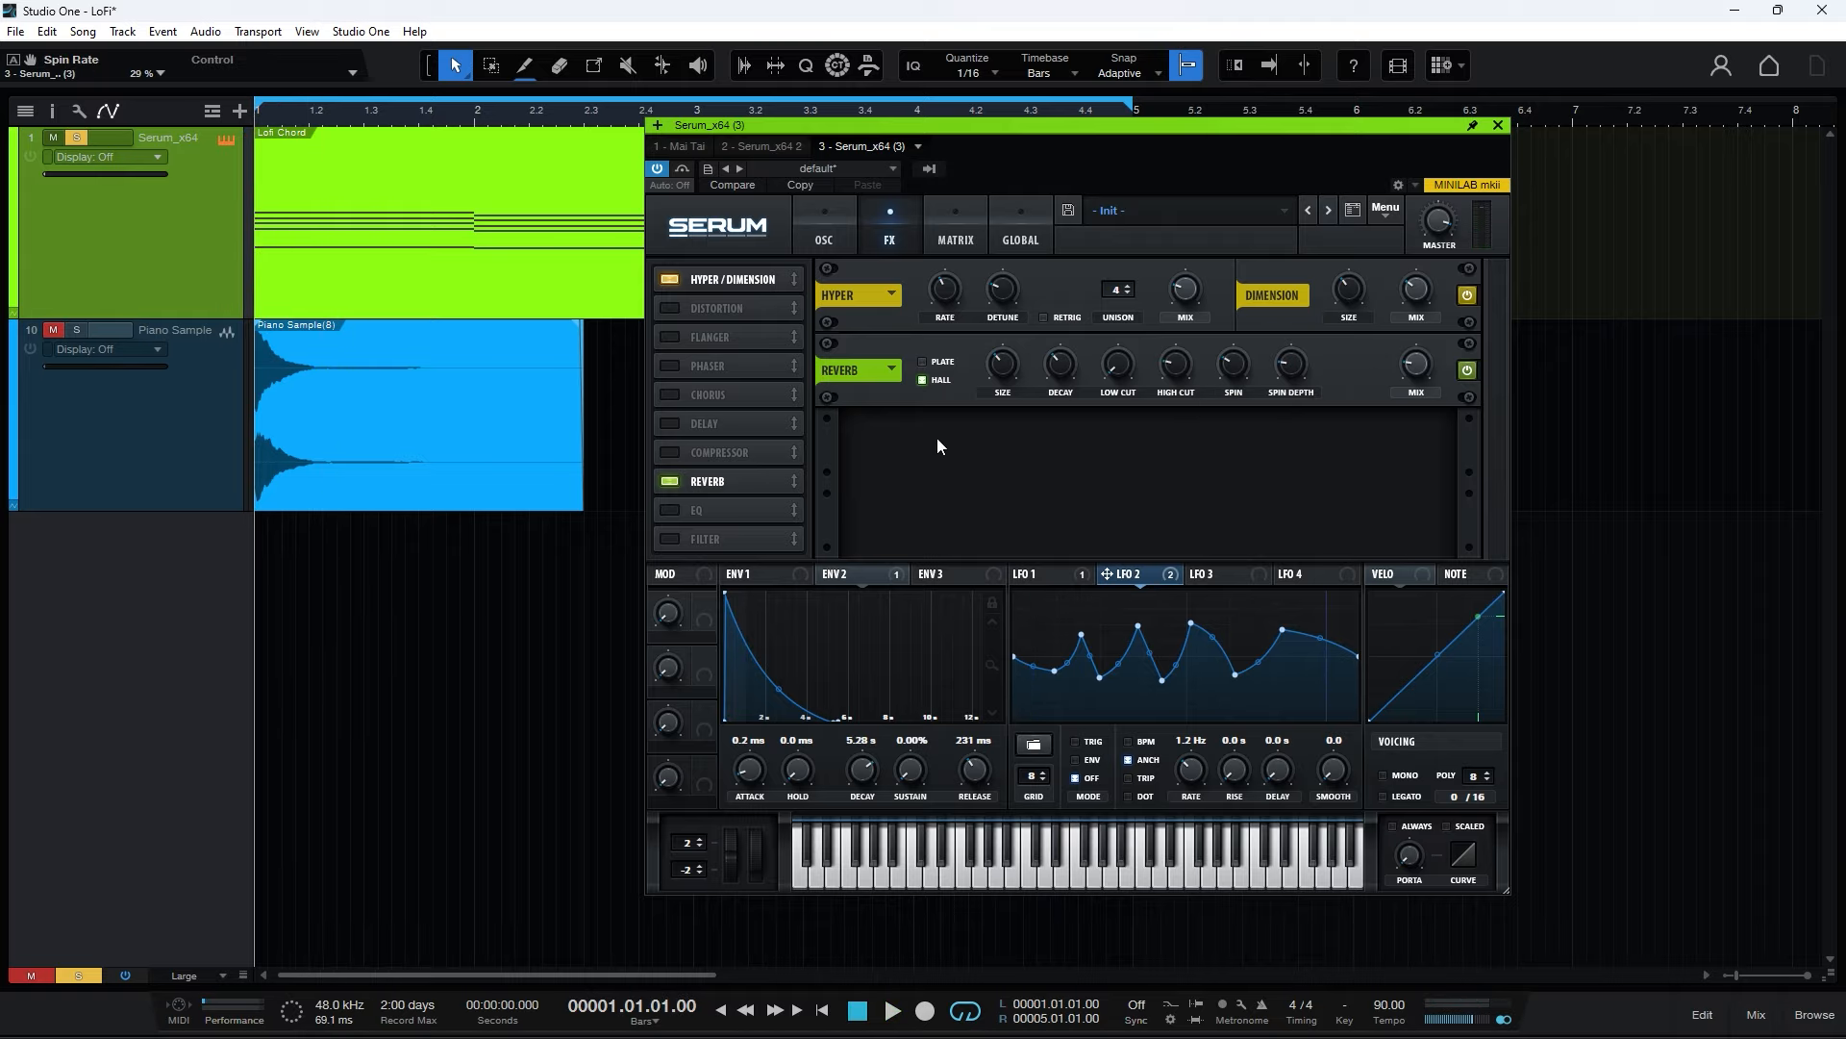
Enable the EQ with a low cut and high shelf, and modulate the shelf gain with Envelope 3 at 708 ms decay and 0% sustain
{"action": "left_click", "coordinate": [673, 510]}
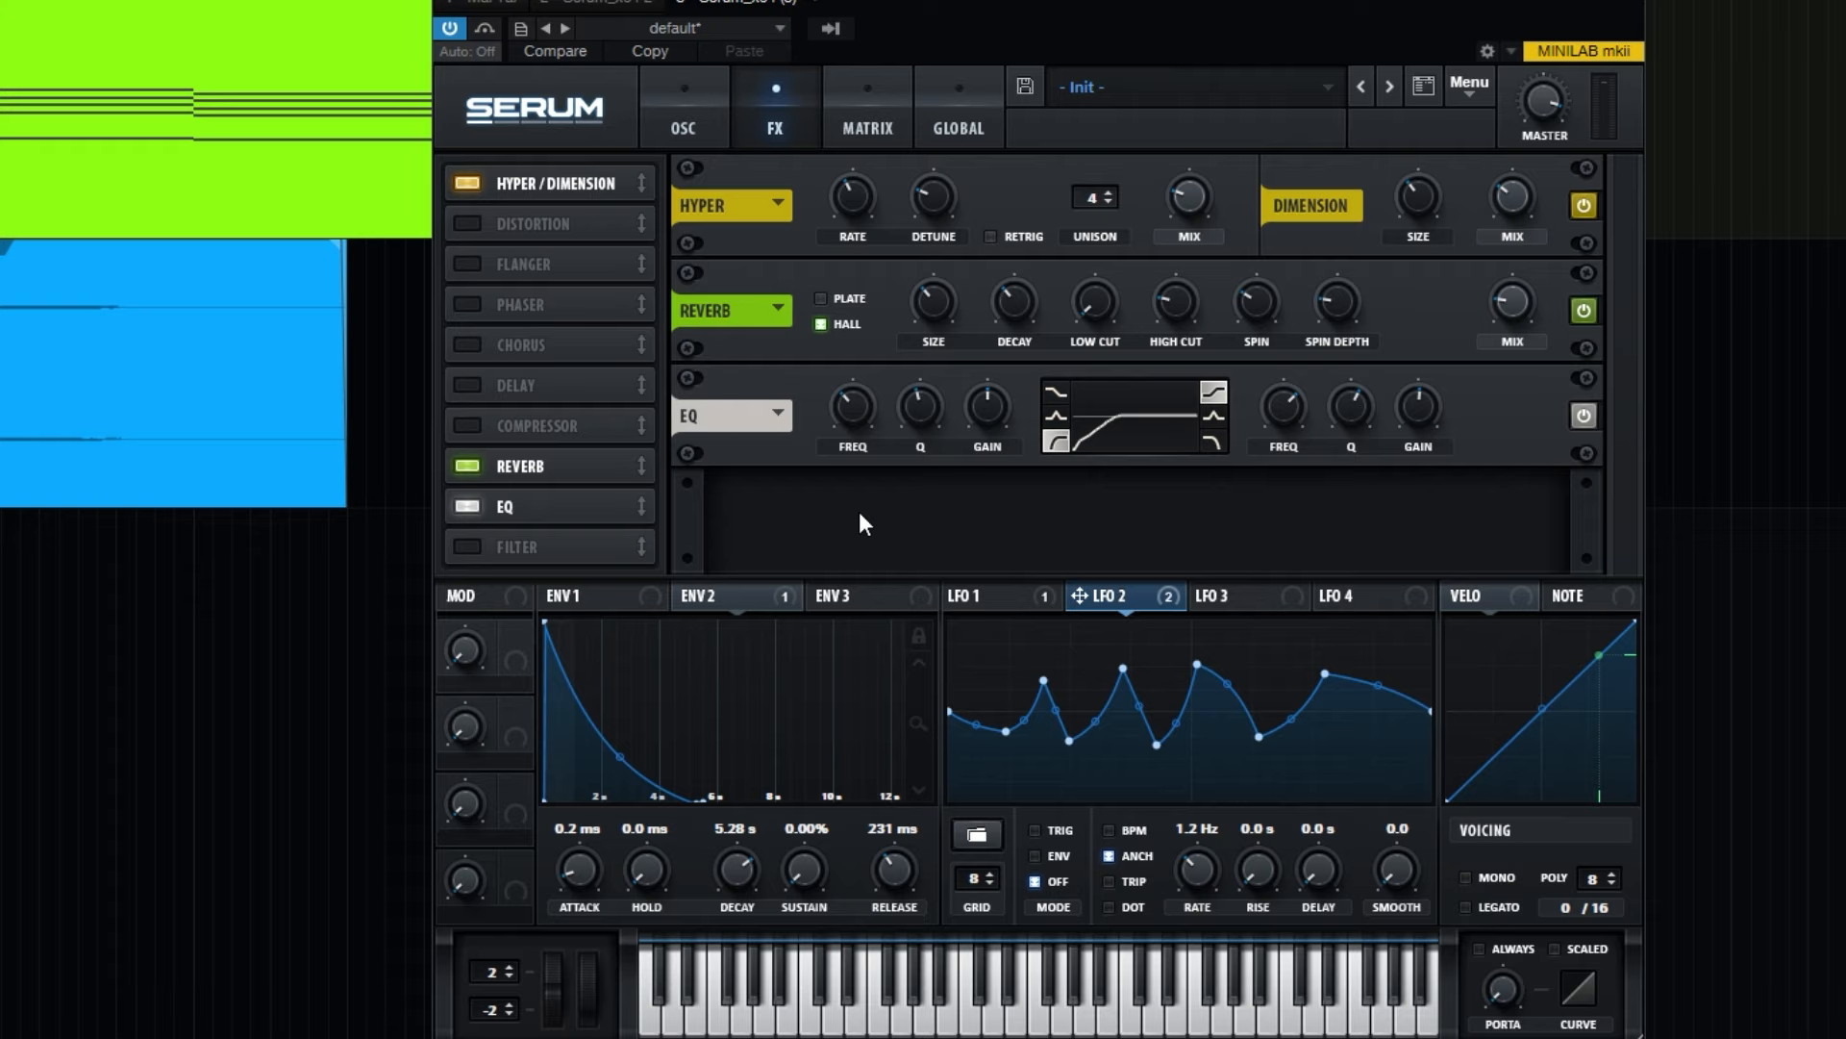
{"action": "left_click", "coordinate": [859, 596]}
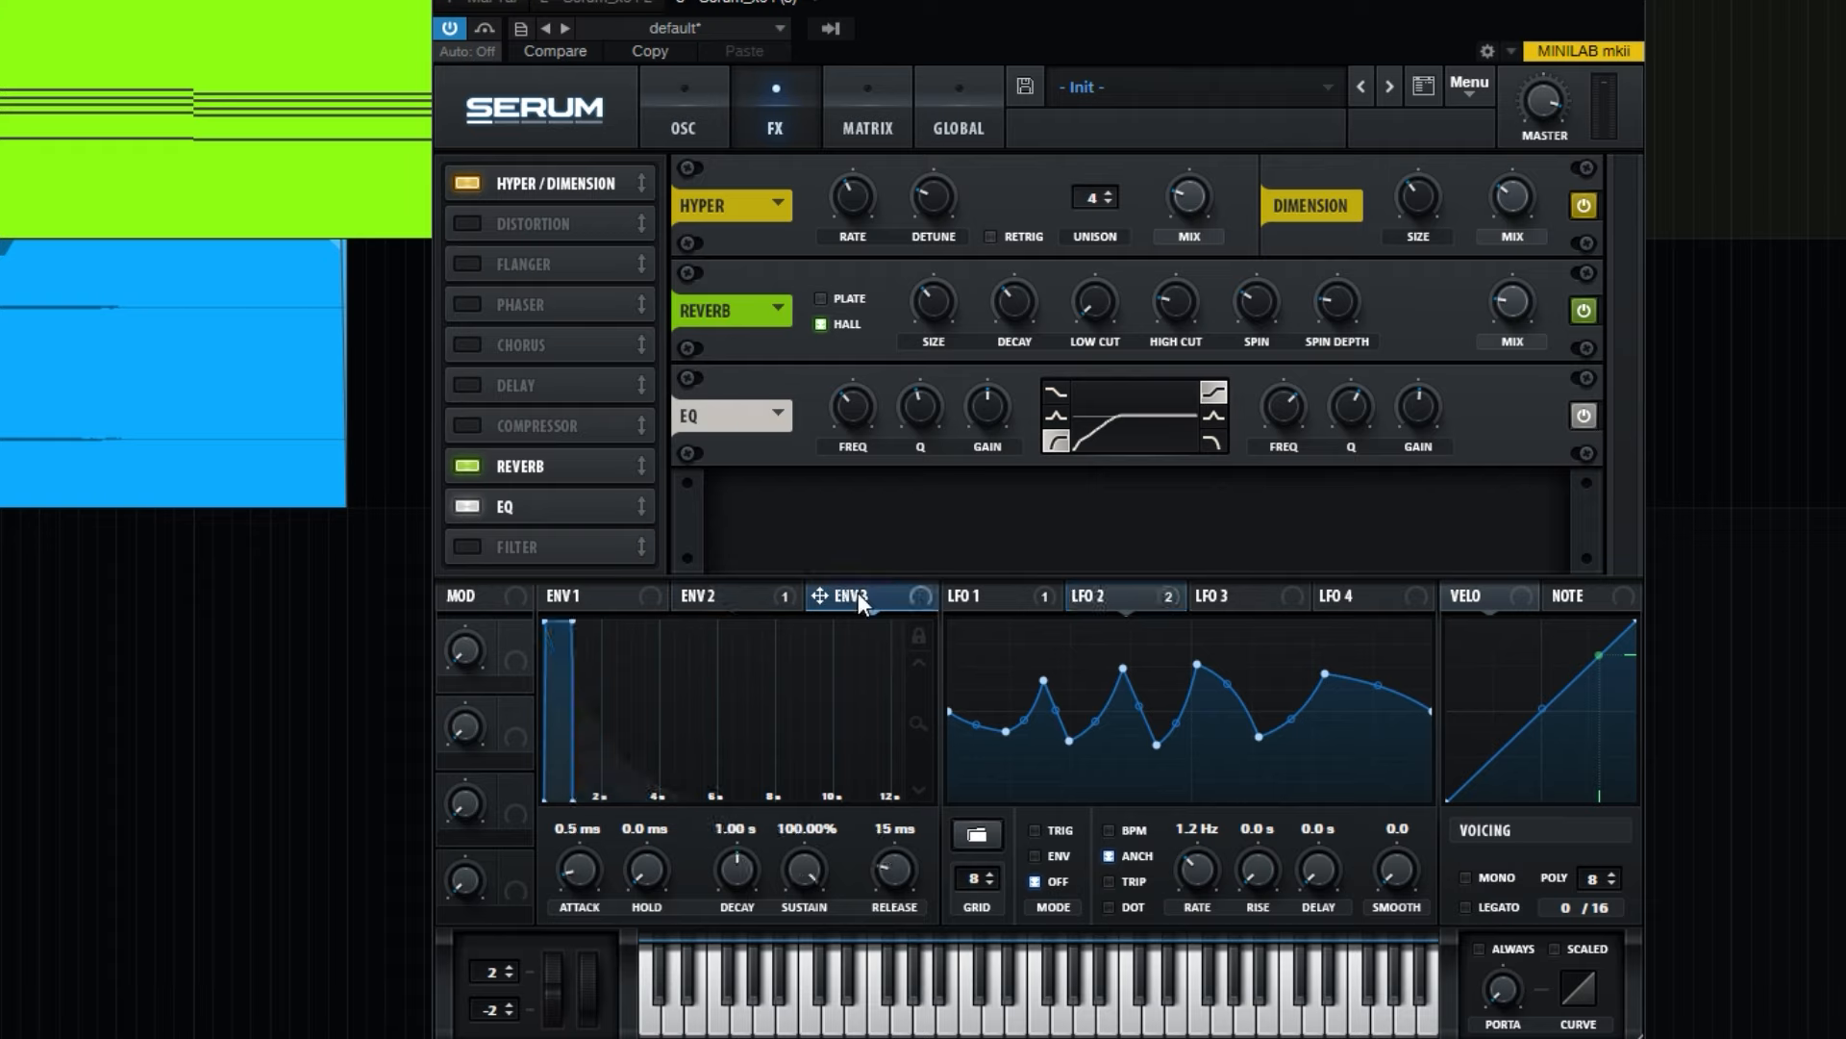
{"action": "left_click_drag", "start_coordinate": [585, 627], "coordinate": [573, 825]}
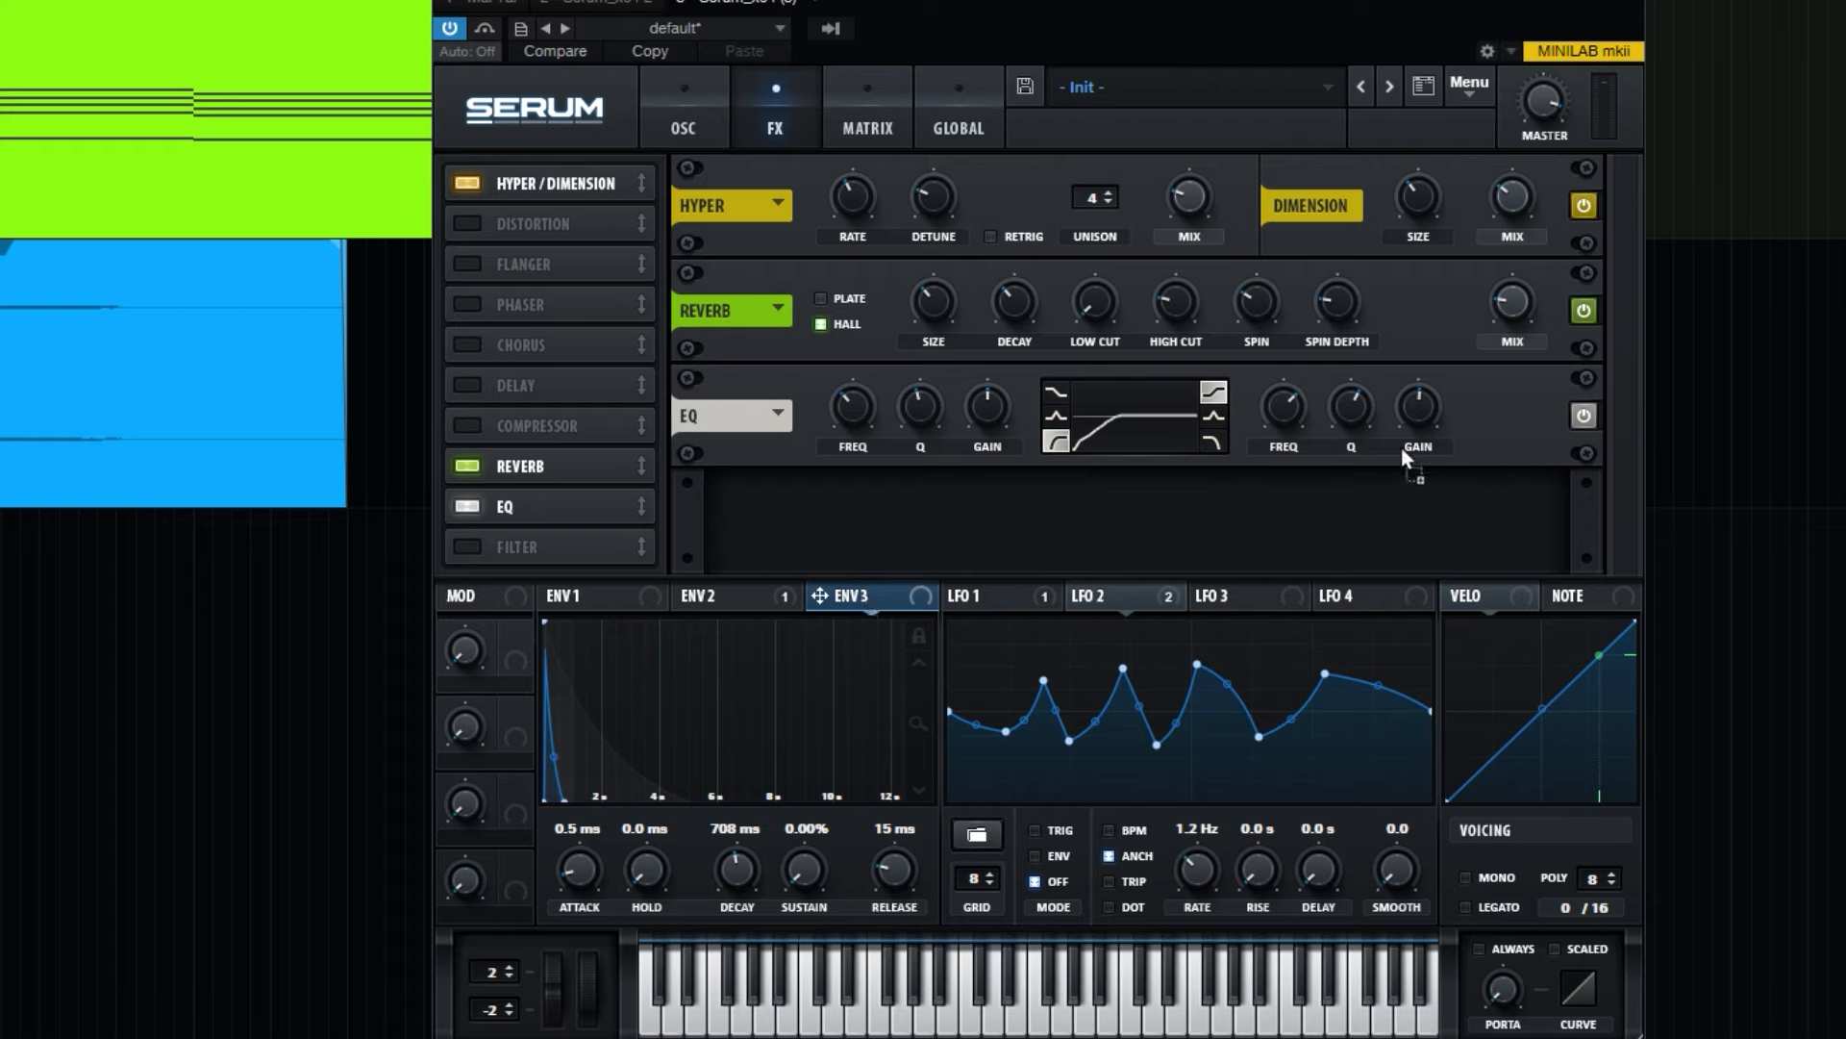
{"action": "left_click_drag", "start_coordinate": [1419, 415], "coordinate": [1397, 365]}
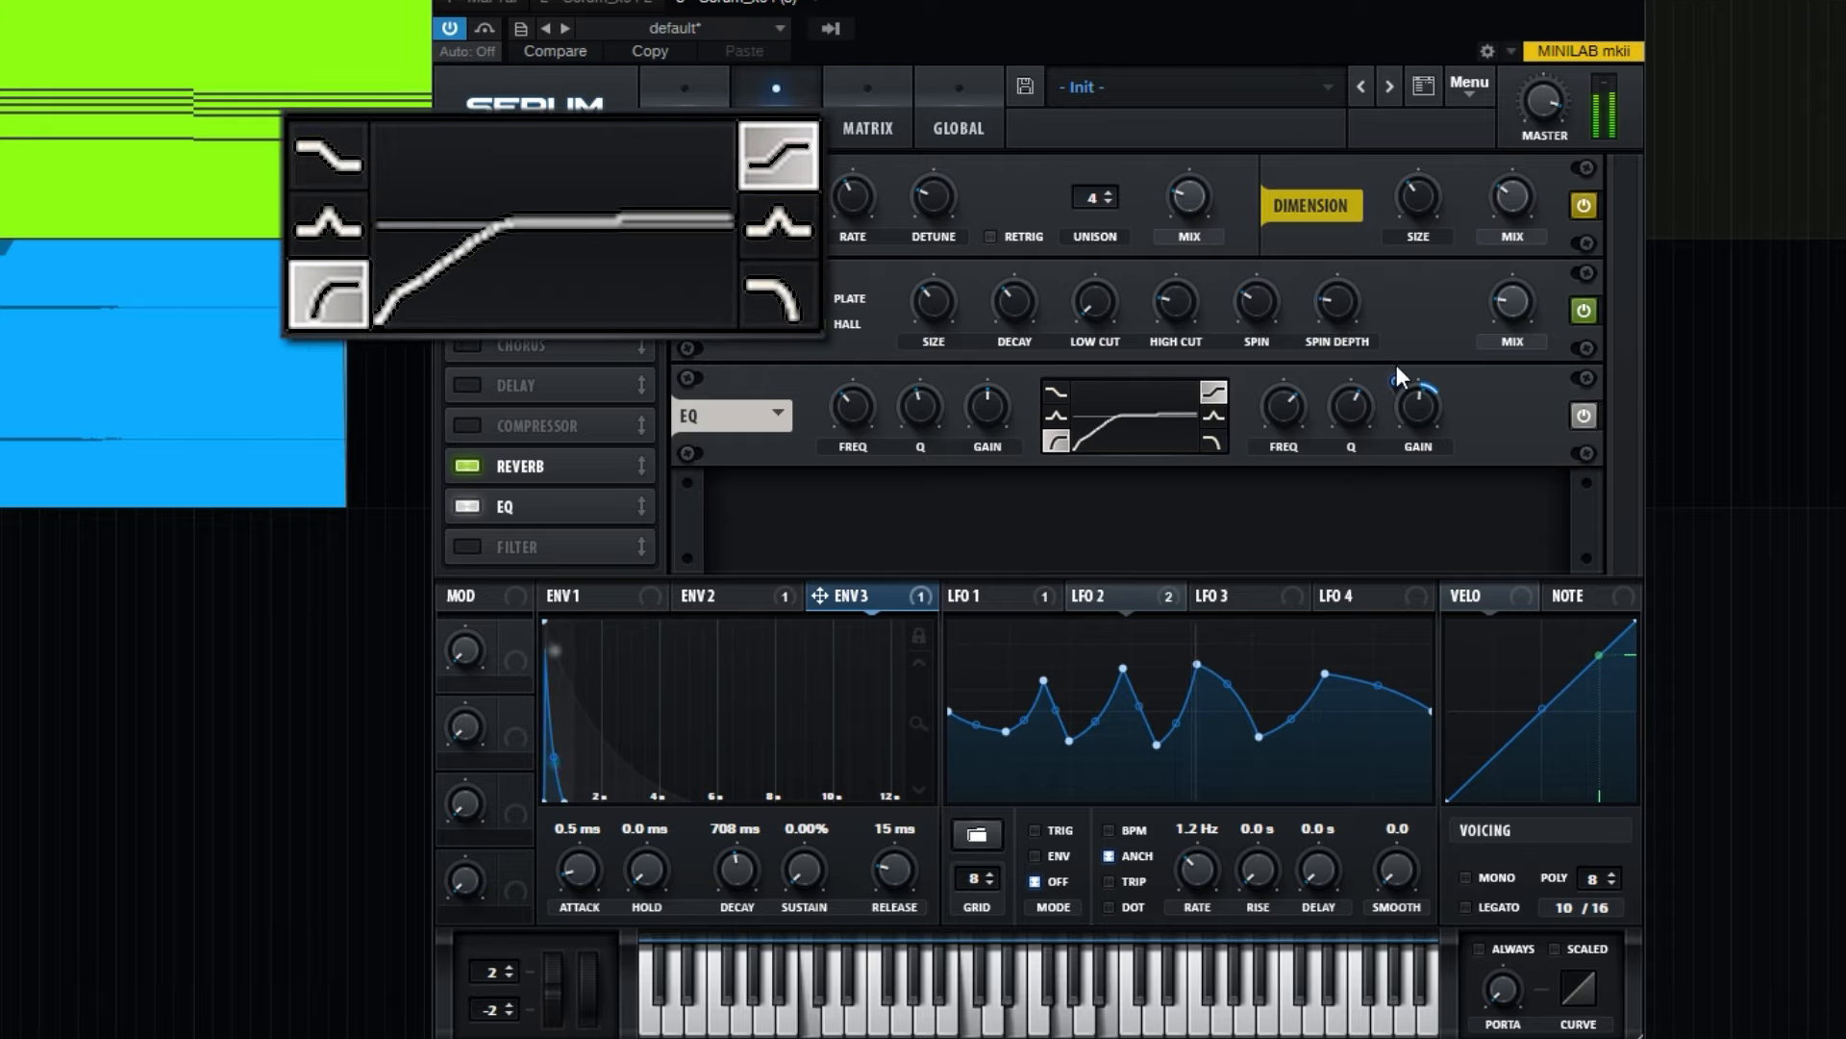